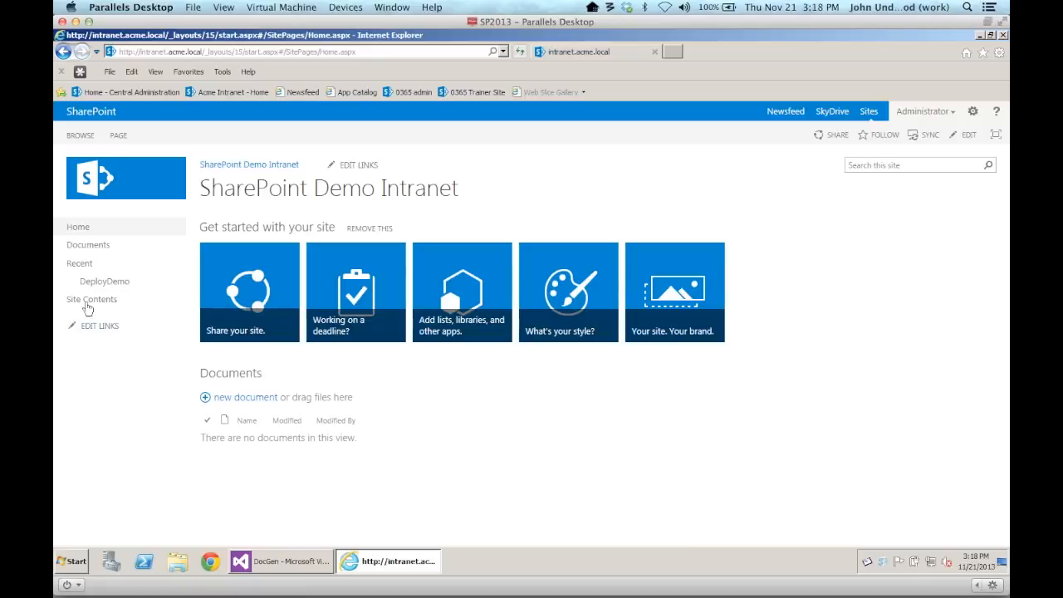
Create a custom list named Sales Numbers List on the SharePoint Demo Intranet site
left_click(89, 300)
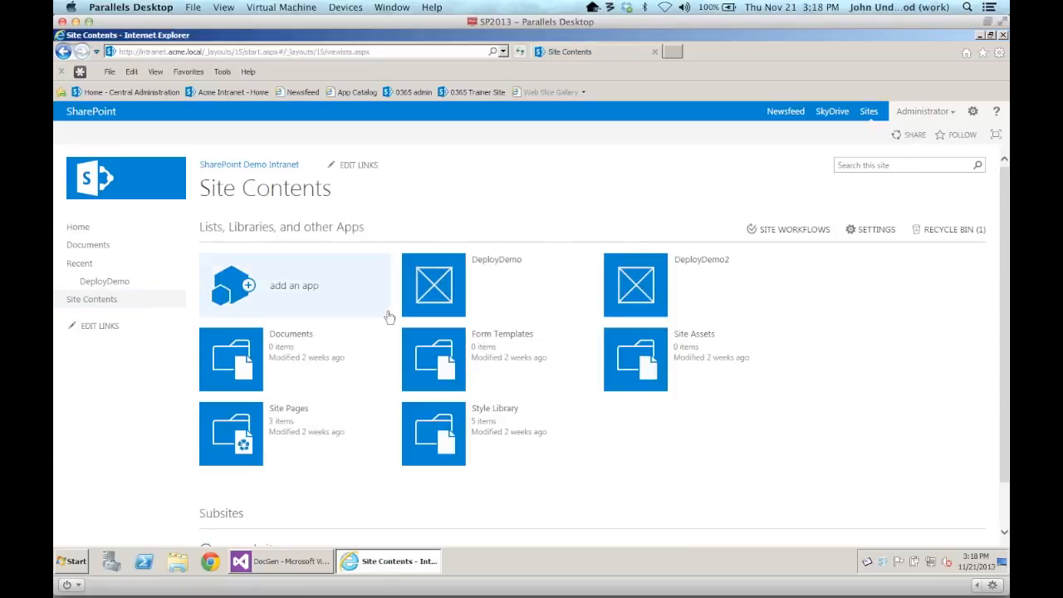
left_click(314, 304)
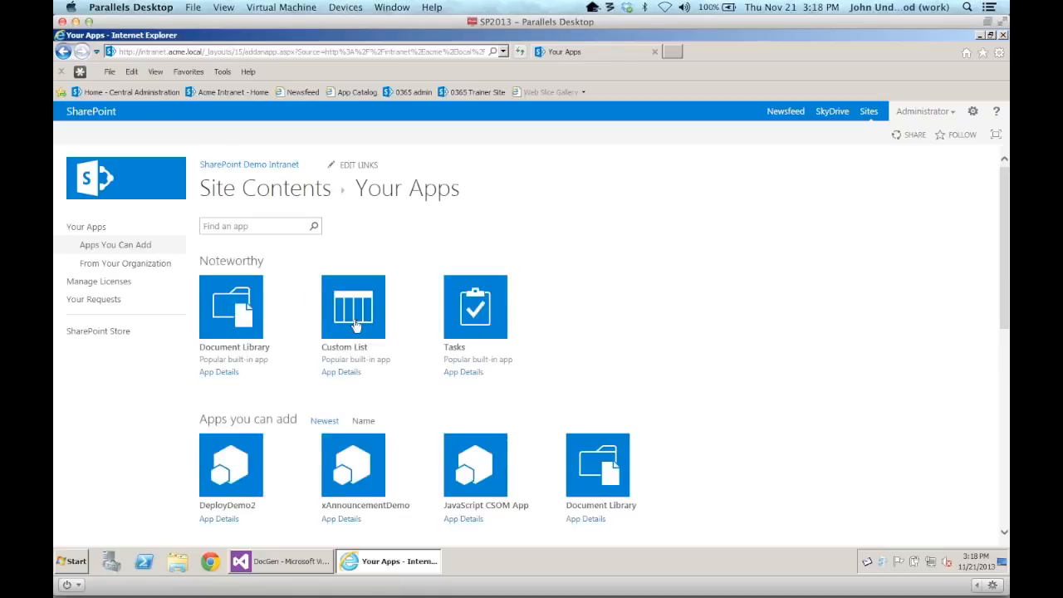
left_click(355, 325)
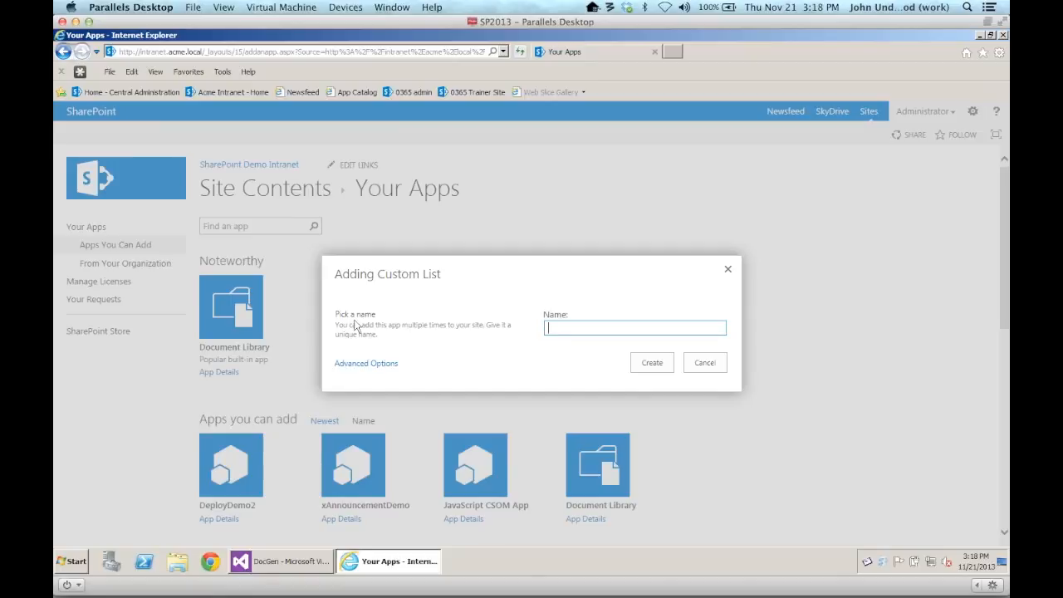
type("Sales Numbers List")
left_click(657, 365)
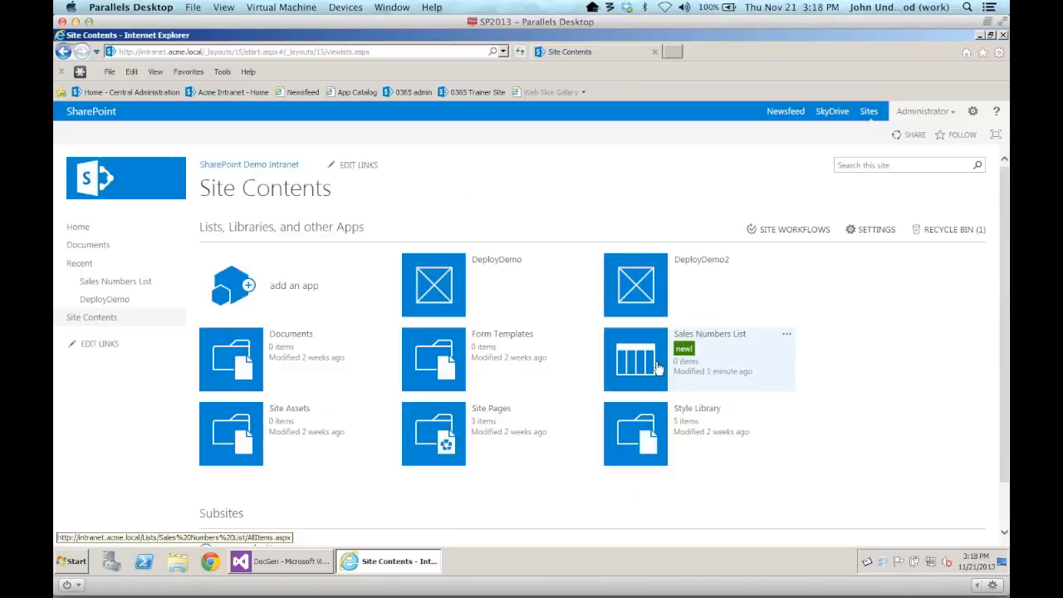
Open the settings of the new Sales Numbers List and view its columns section
left_click(124, 281)
left_click(158, 134)
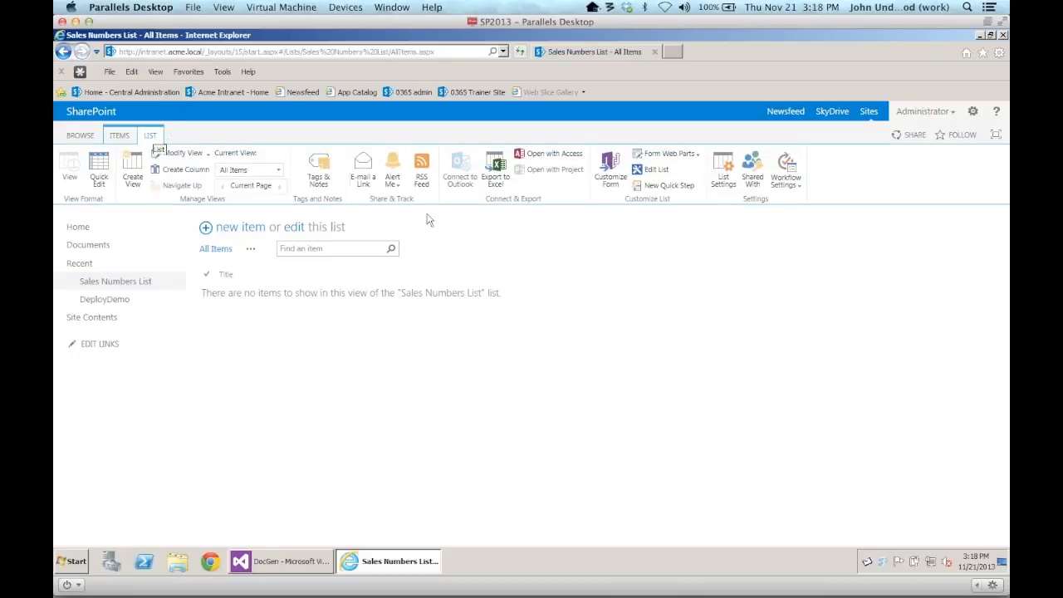
left_click(722, 179)
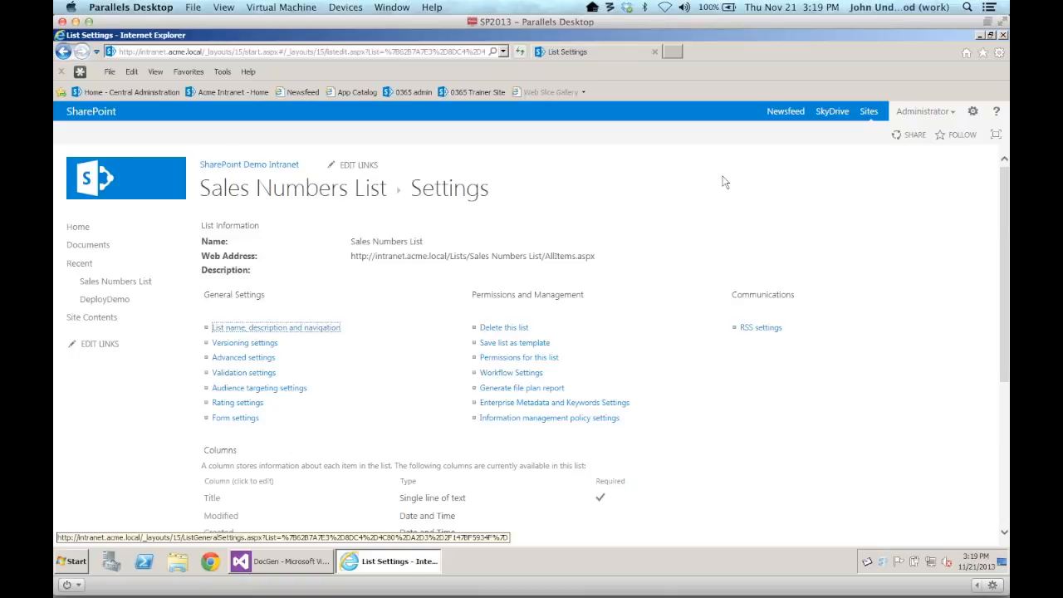
scroll(723, 181, "down", 5)
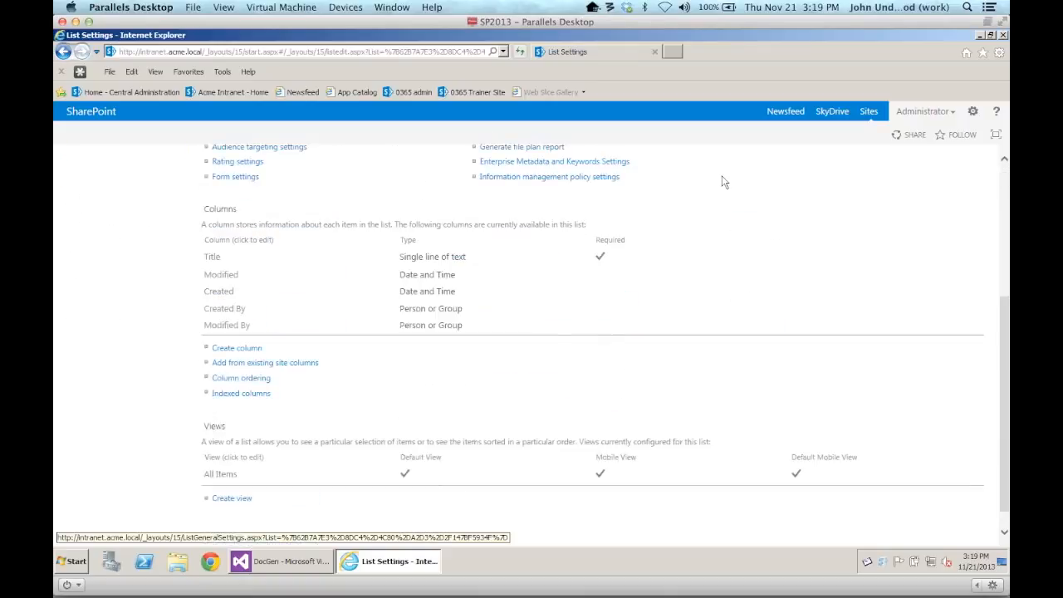
Fill in a new Currency column named Gross, cancel the form and return to the list settings
left_click(247, 351)
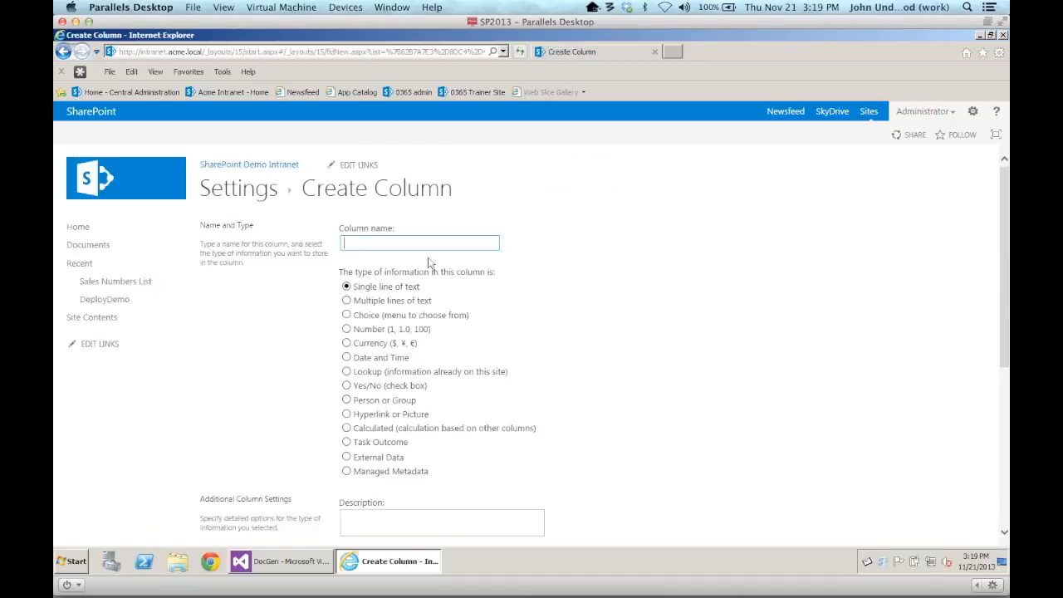
type("Gross")
left_click(346, 344)
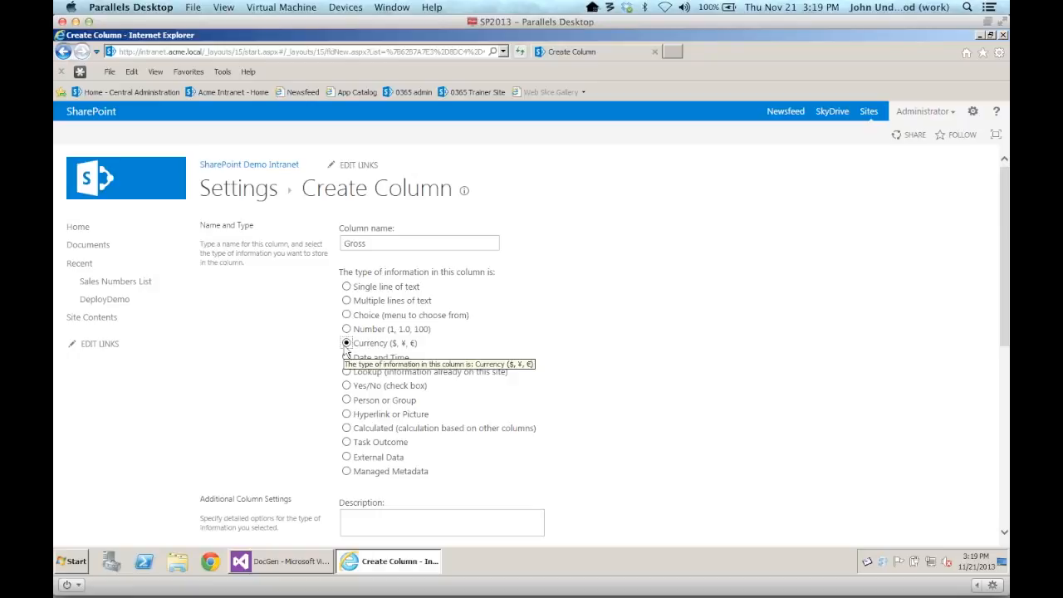
scroll(674, 387, "down", 10)
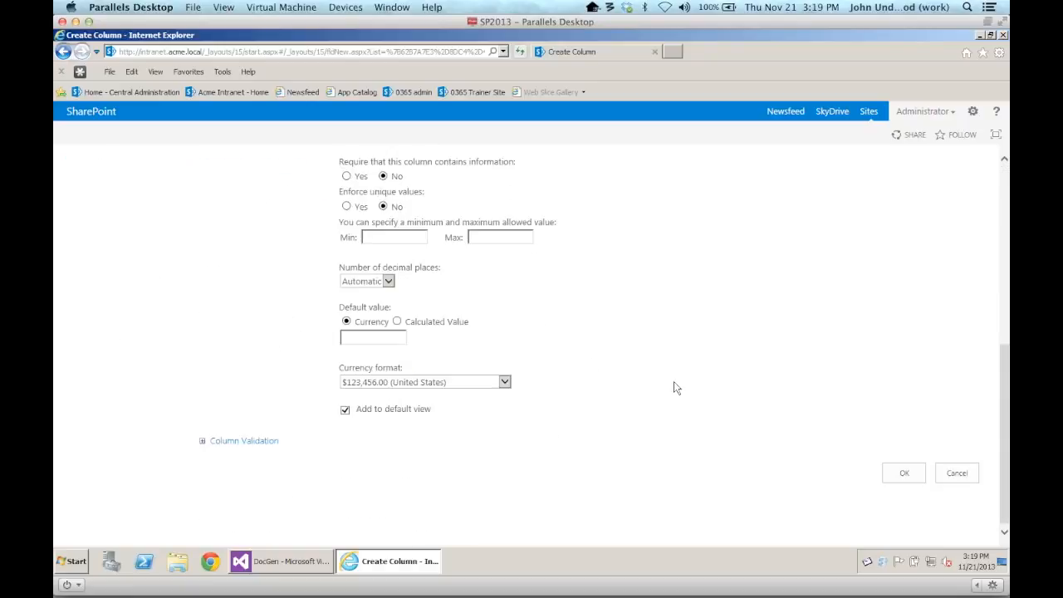
left_click(963, 475)
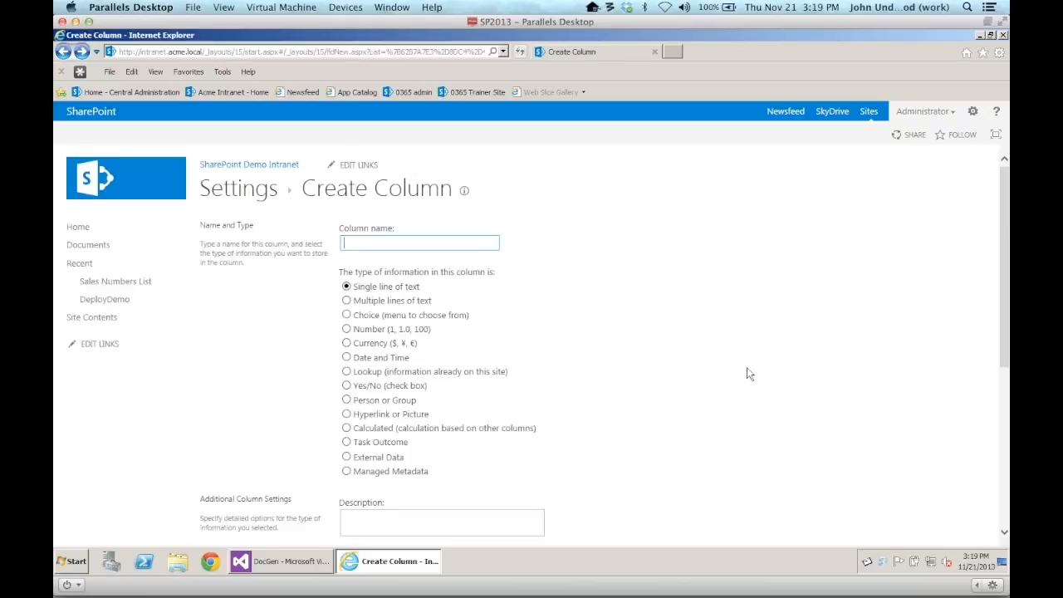
scroll(747, 374, "down", 4)
scroll(747, 374, "up", 4)
left_click(230, 195)
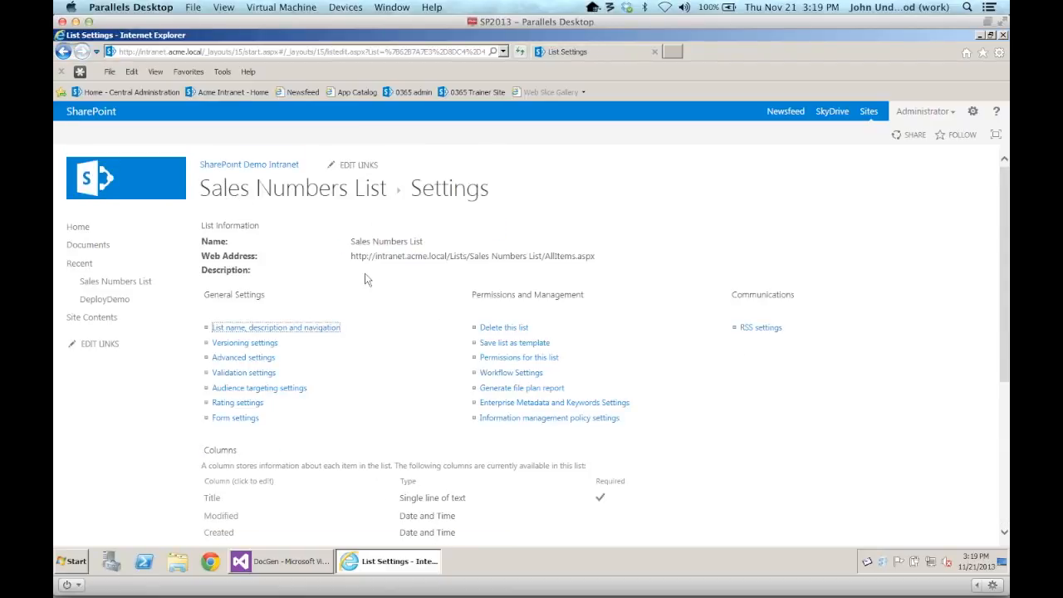
Set the list's versioning settings to require content approval for submitted items, and cancel the change
left_click(266, 344)
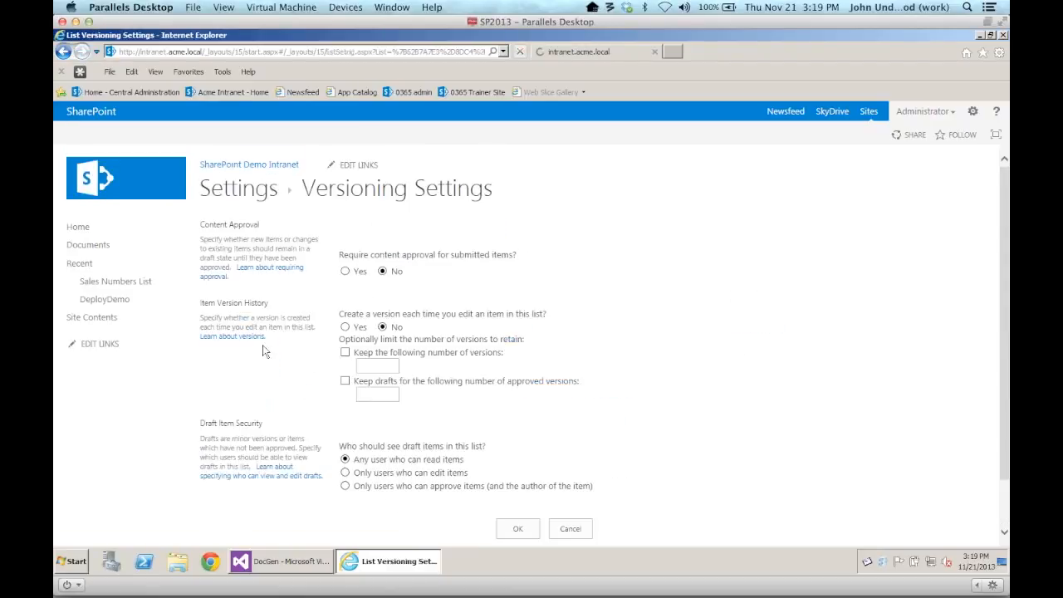
left_click(345, 273)
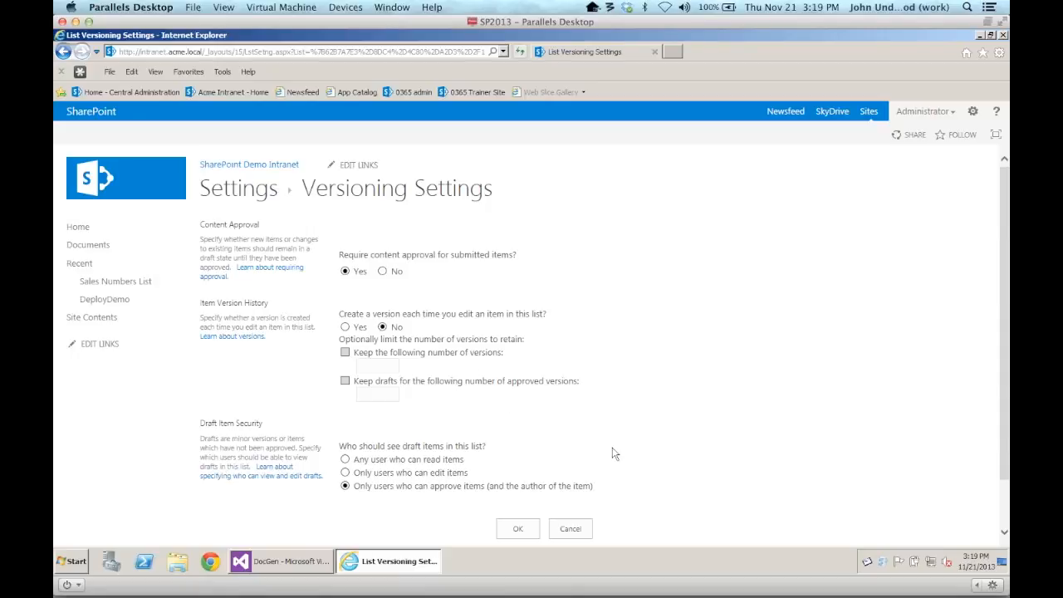
left_click(571, 530)
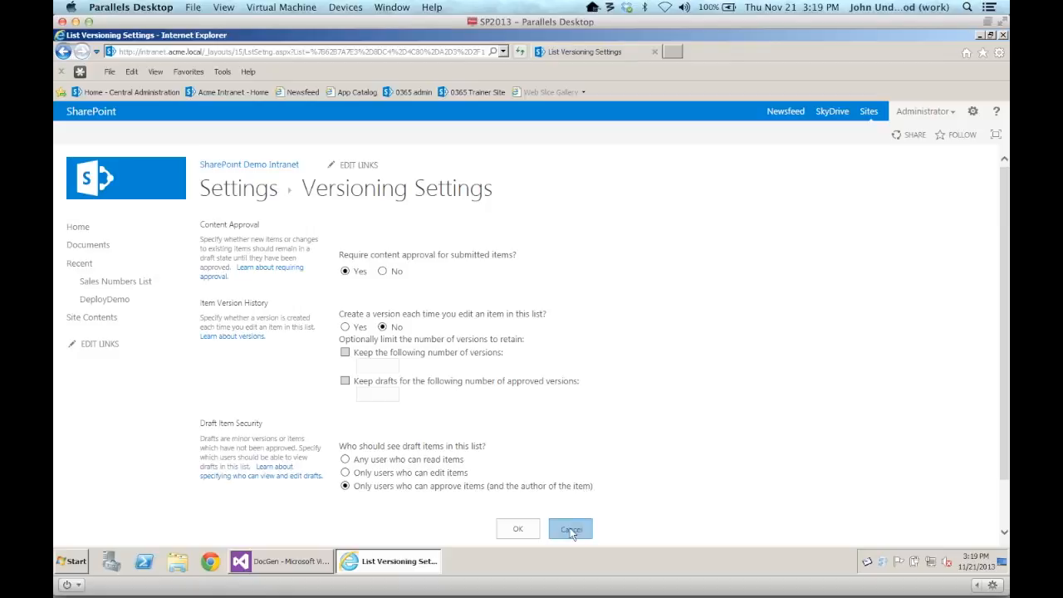
Open the Quarterly Numbers list on the dev.acme.local site and sign in
left_click(380, 51)
type("dev.acme.local/")
key("Return")
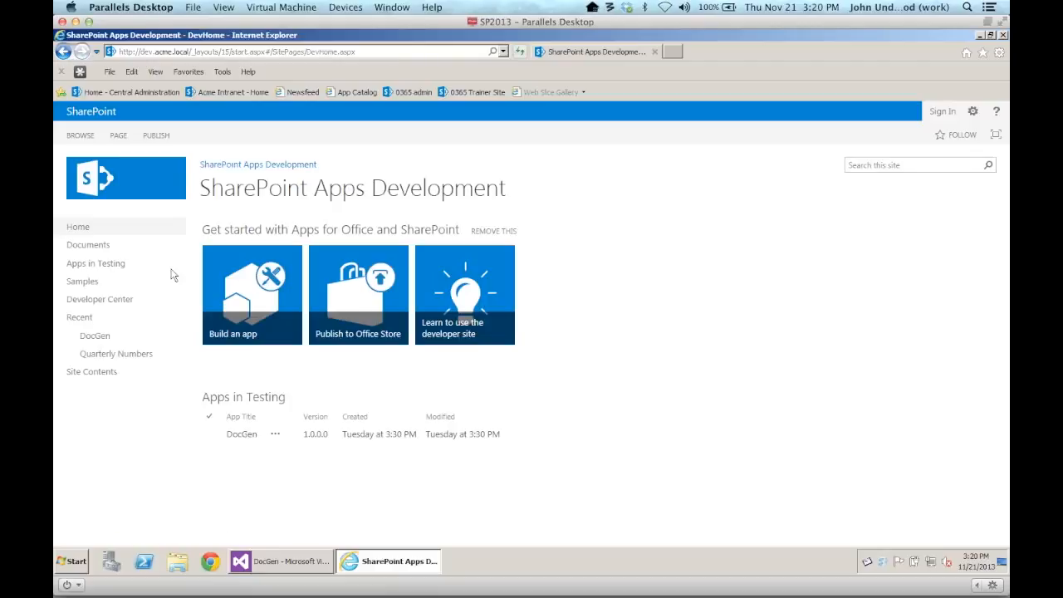
left_click(116, 354)
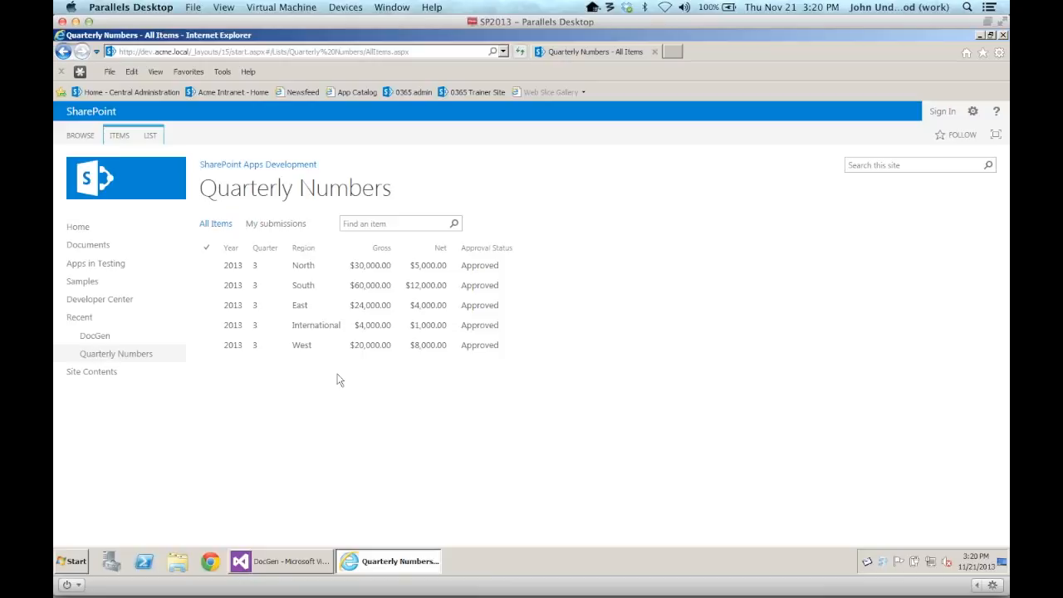
left_click(150, 136)
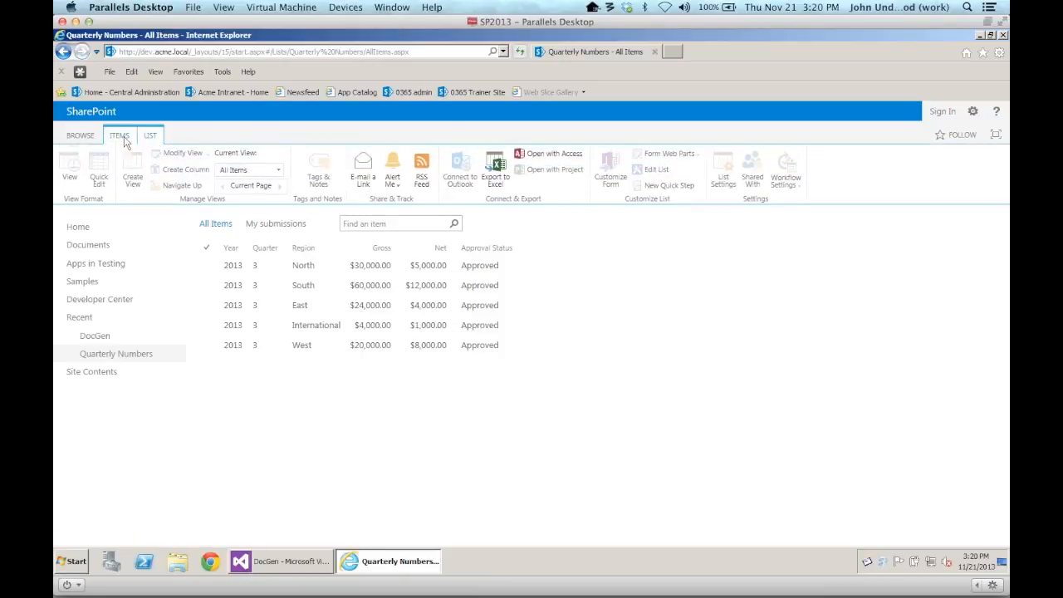
left_click(123, 139)
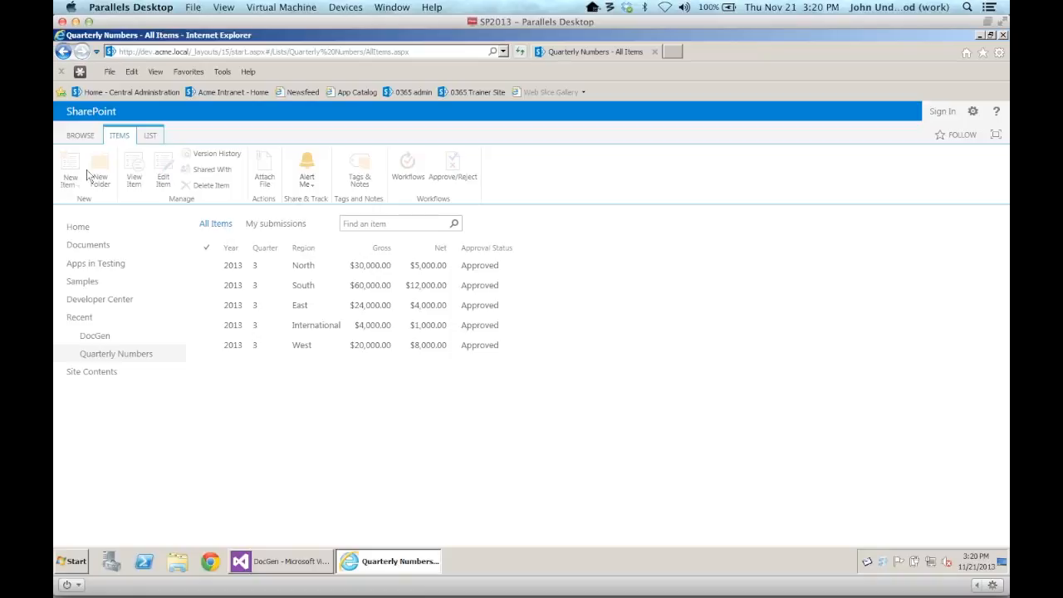
left_click(943, 111)
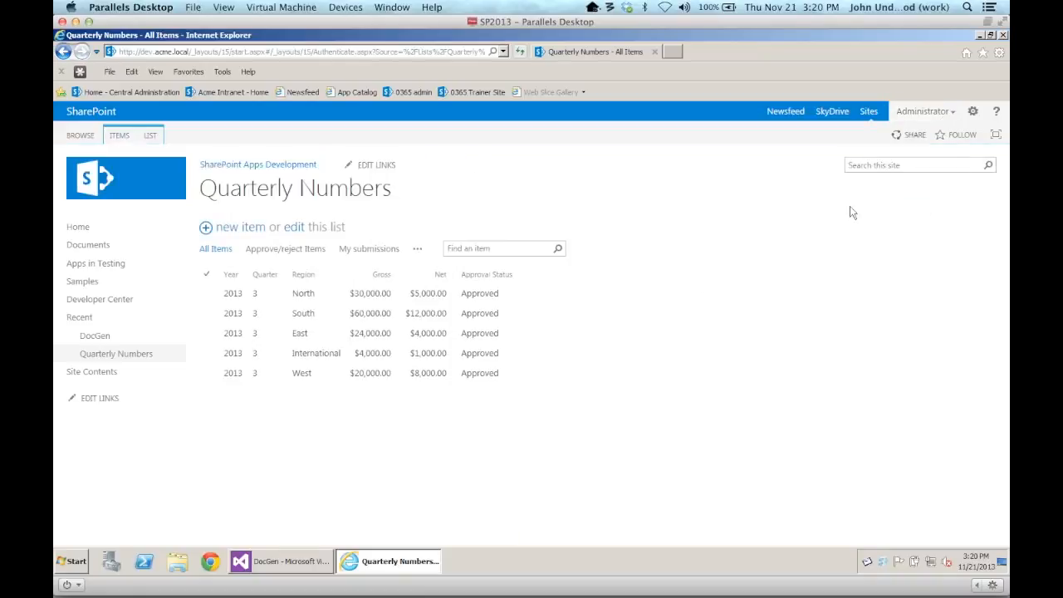
Start a new item in the Quarterly Numbers list with year 2013 and quarter 4
left_click(119, 134)
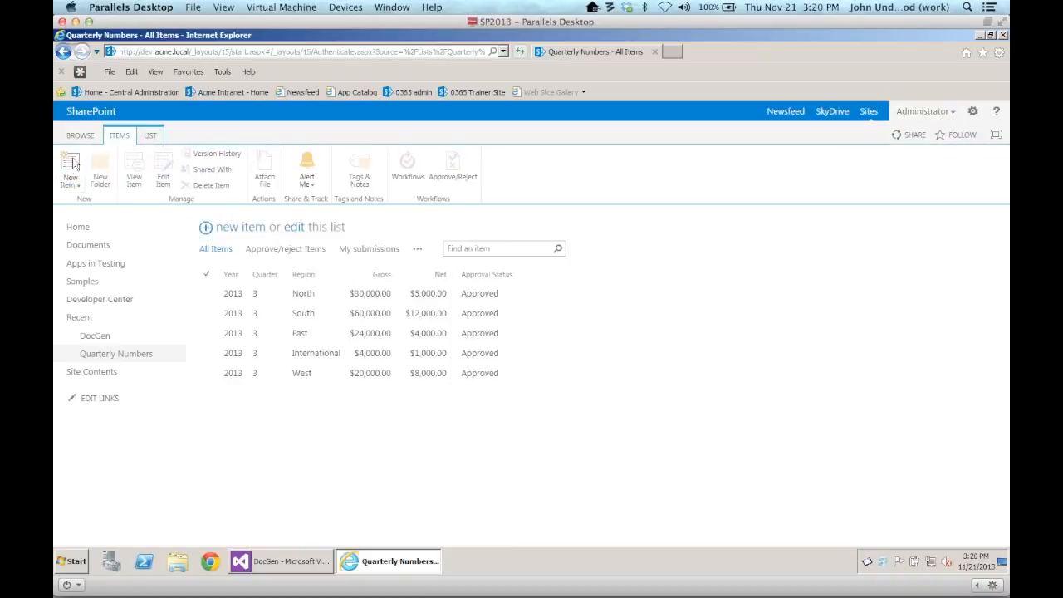
left_click(69, 166)
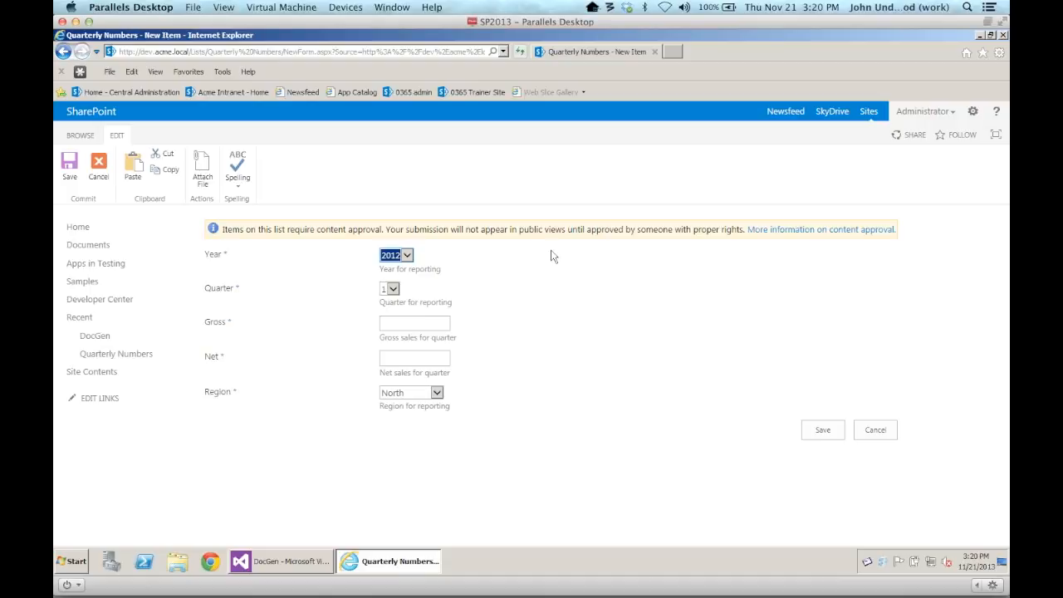
left_click(407, 256)
left_click(400, 264)
left_click(392, 291)
left_click(386, 318)
Enter gross sales of 3000000 and net sales of 200000, keep the region North, and save the item
left_click(398, 323)
type("300")
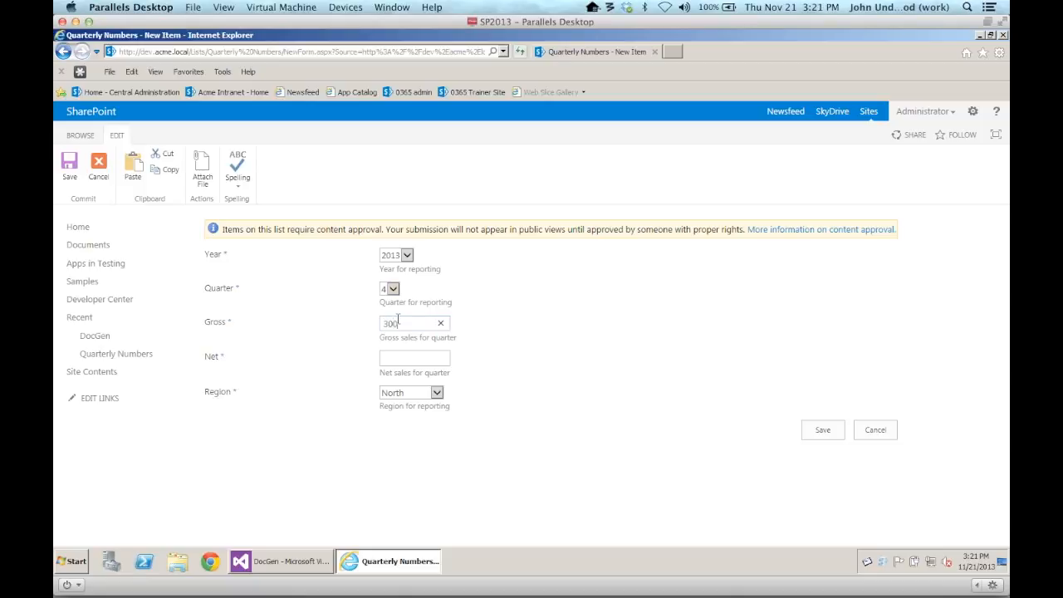
type("0000")
key("Tab")
type("200000")
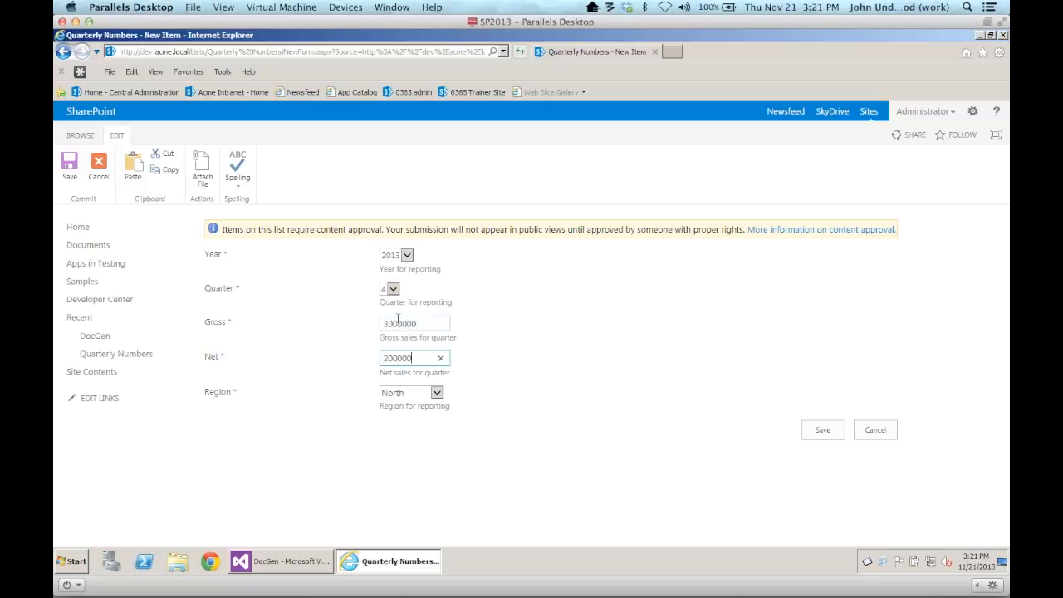
key("Tab")
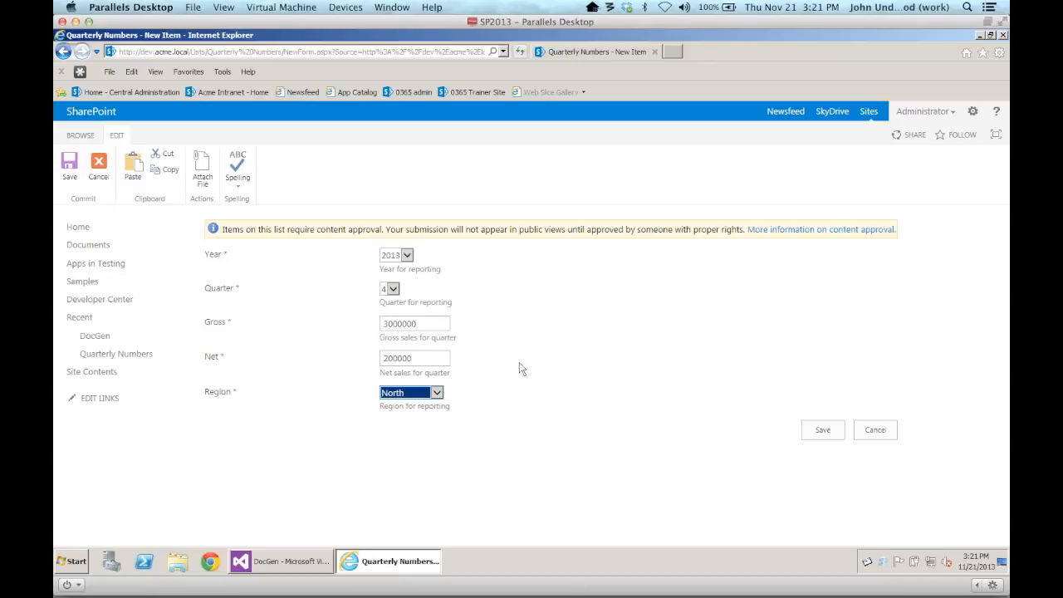
left_click(823, 433)
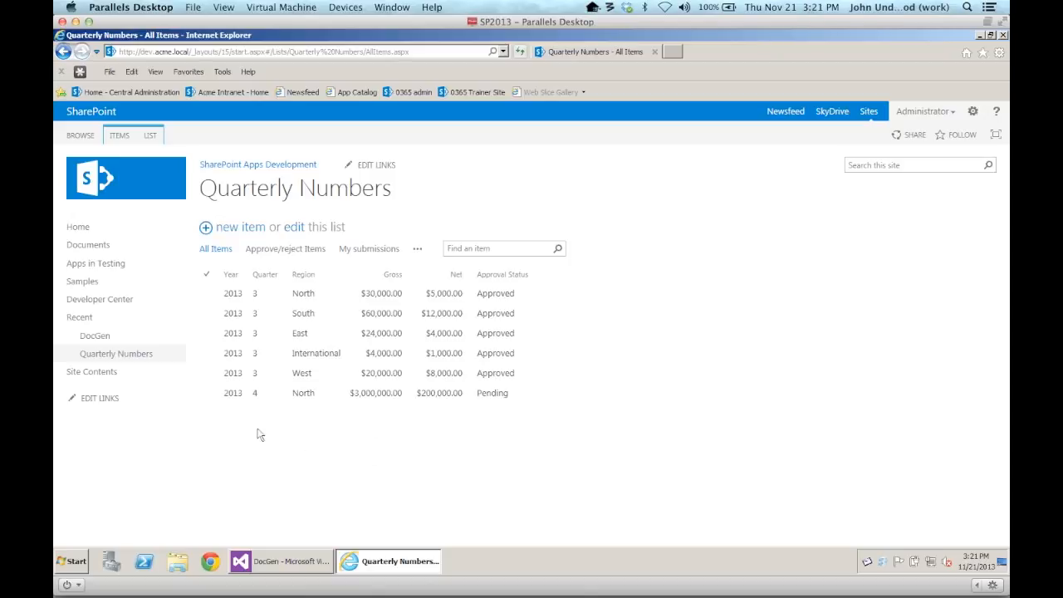
Reject the pending 2013 quarter 4 North item with the comment "Invalid numbers"
left_click(207, 396)
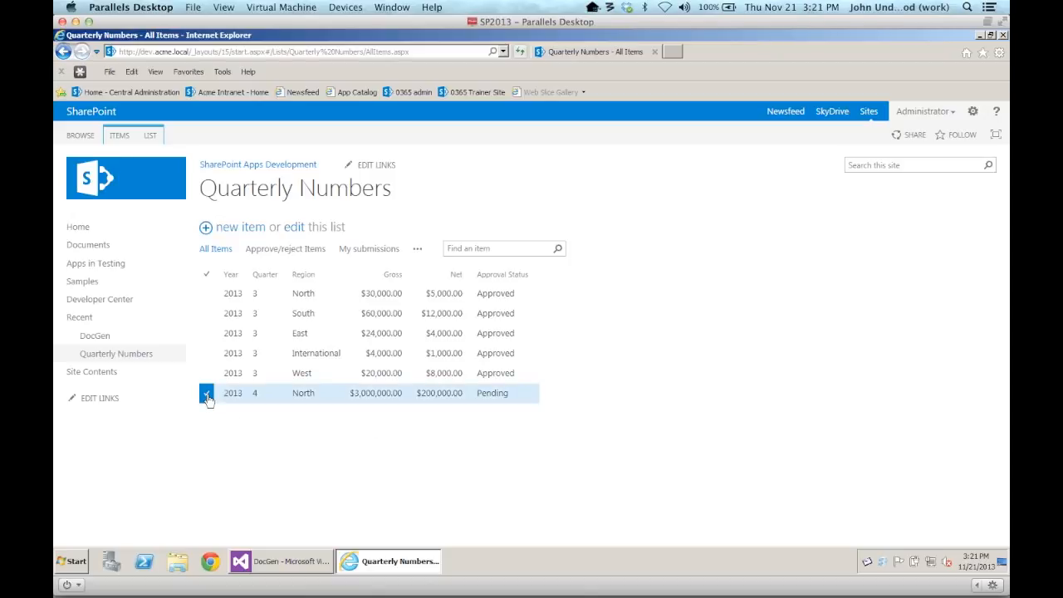
left_click(149, 136)
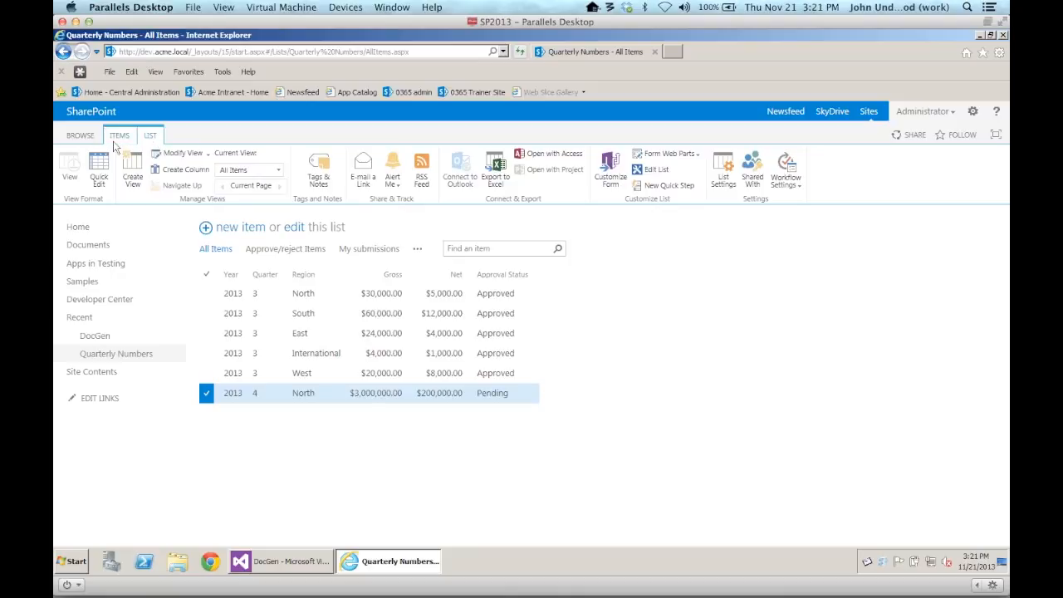
left_click(118, 138)
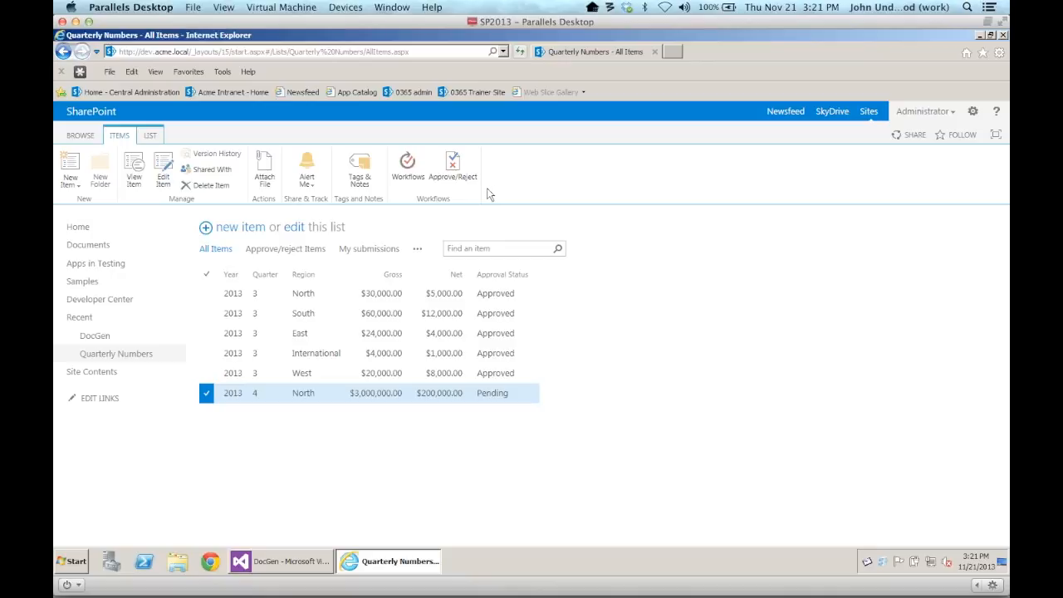
left_click(452, 164)
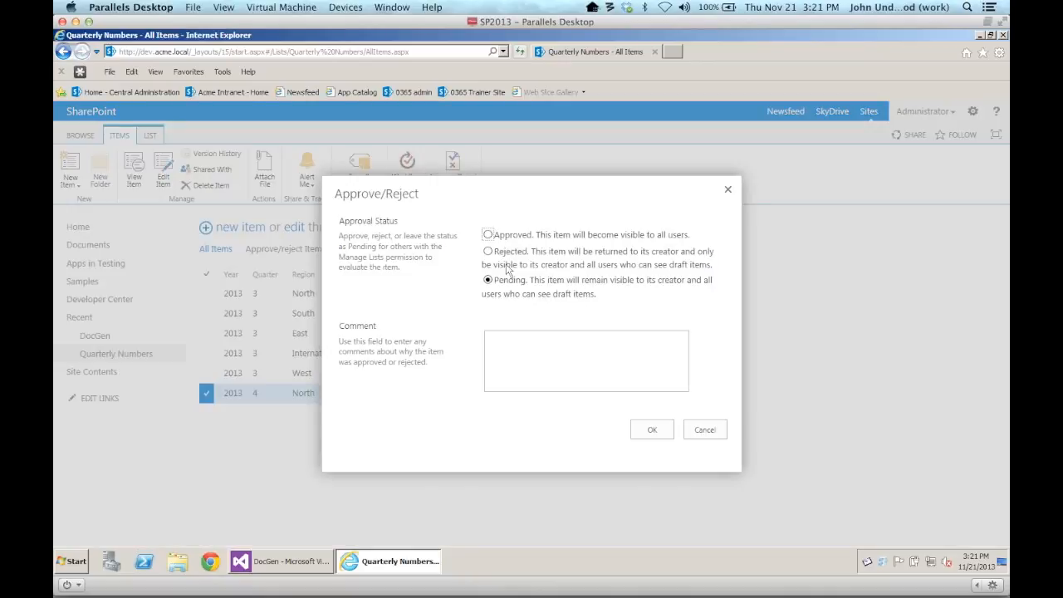
left_click(489, 251)
left_click(540, 349)
type("Invalid numbers")
left_click(651, 431)
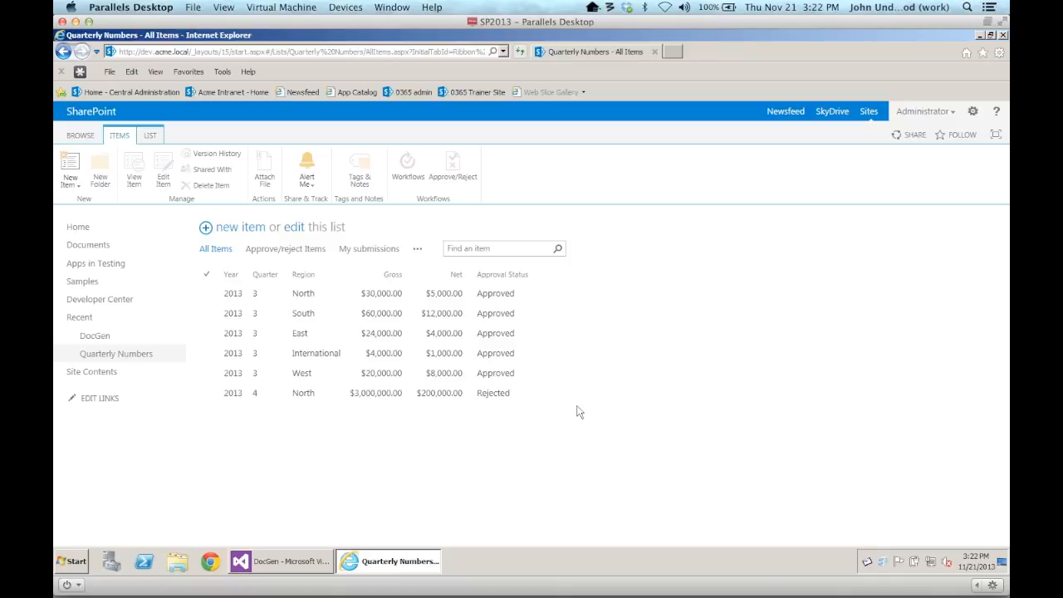
Edit the rejected quarter 4 North item, set its gross sales to 300,000 and save it
left_click(204, 394)
left_click(166, 179)
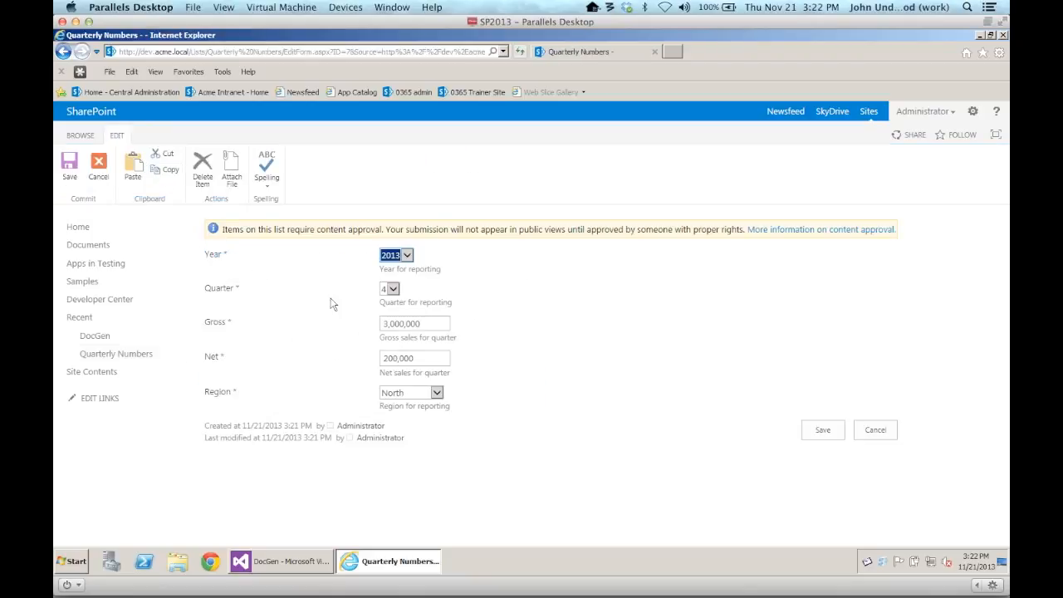
left_click(426, 323)
key("BackSpace")
left_click(822, 429)
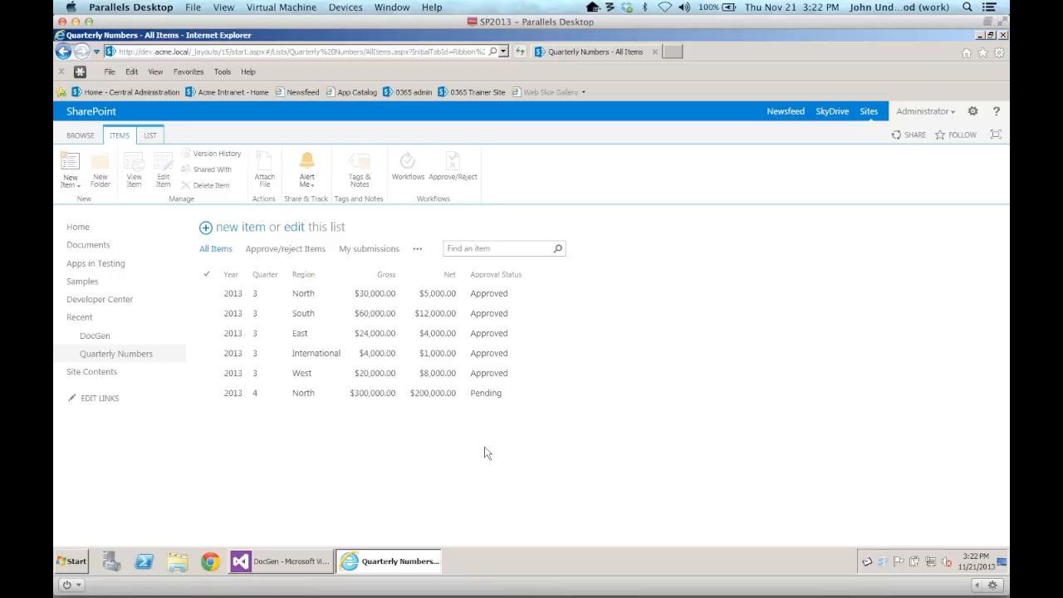
key("super+Tab")
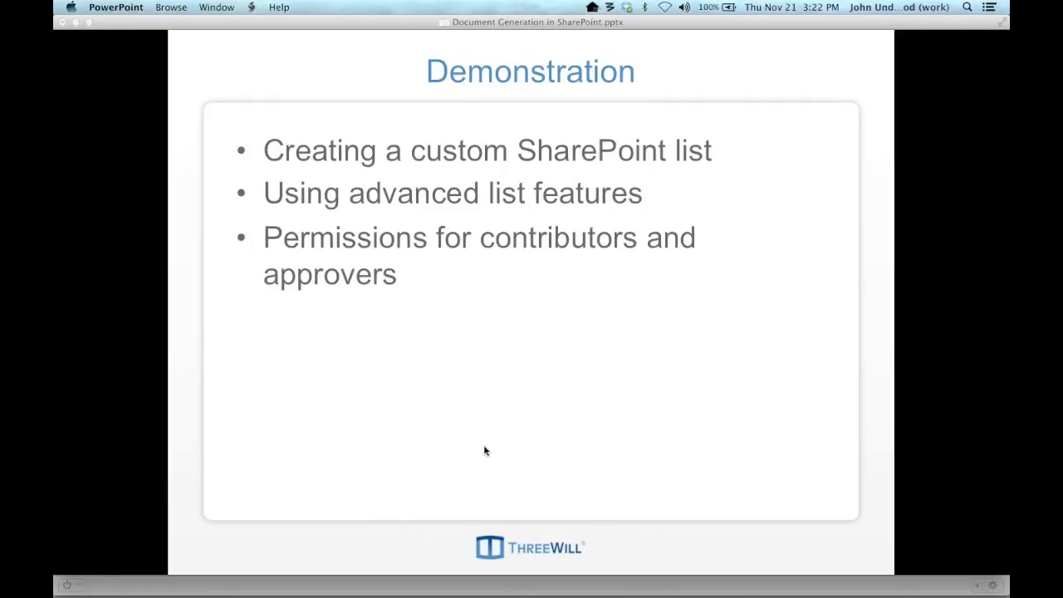
key("super+Tab")
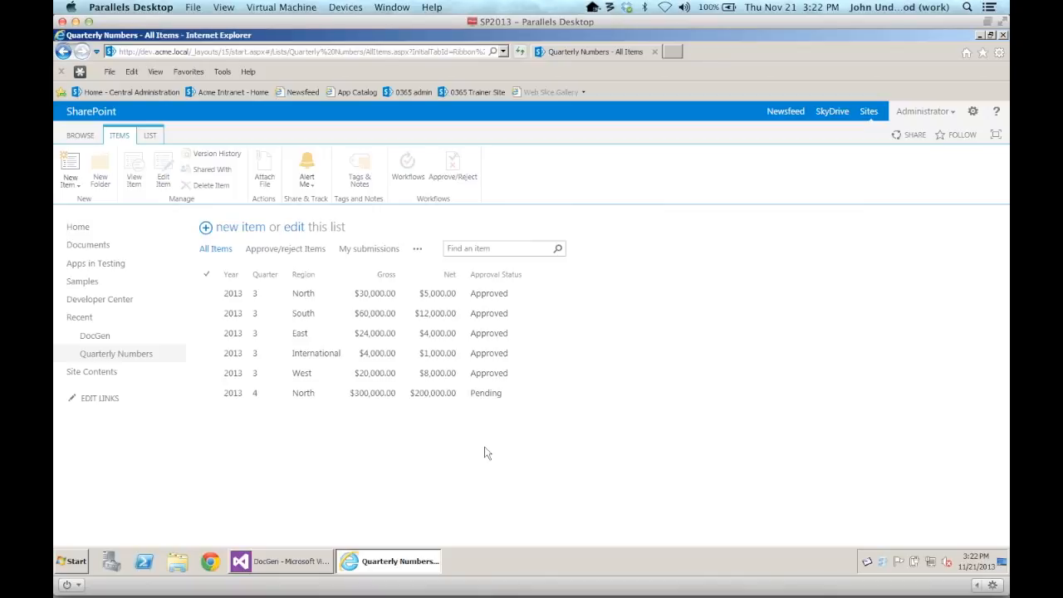
Open the site permissions page from the SharePoint Apps Development site's settings
left_click(974, 112)
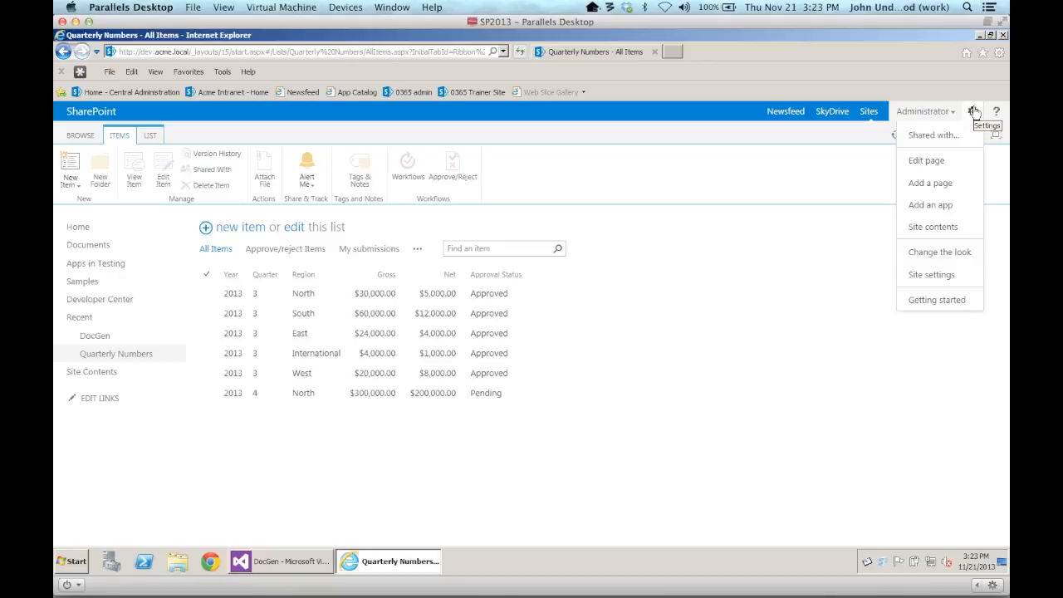
left_click(919, 274)
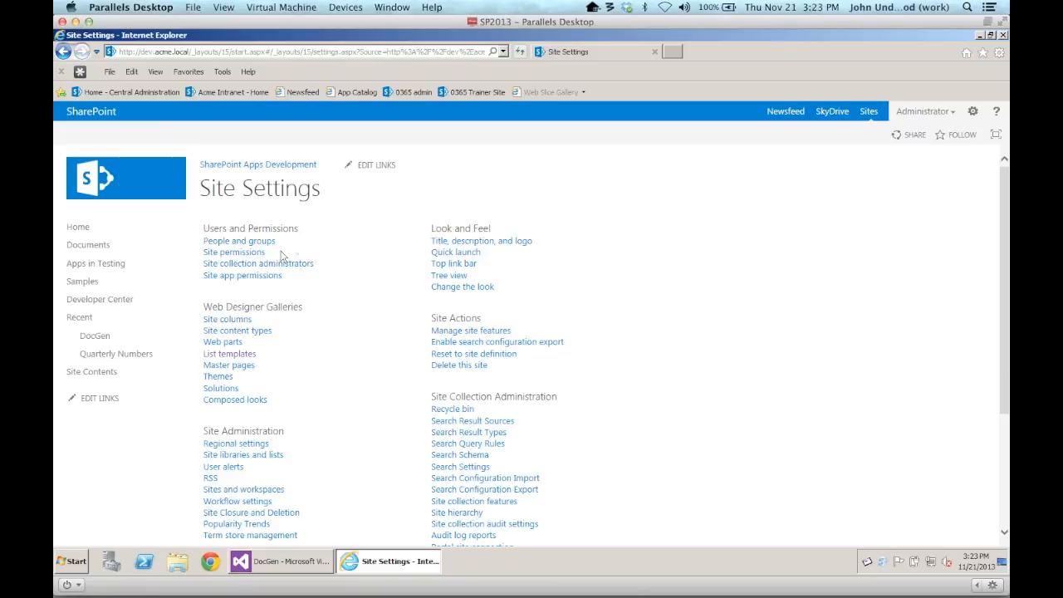
left_click(254, 257)
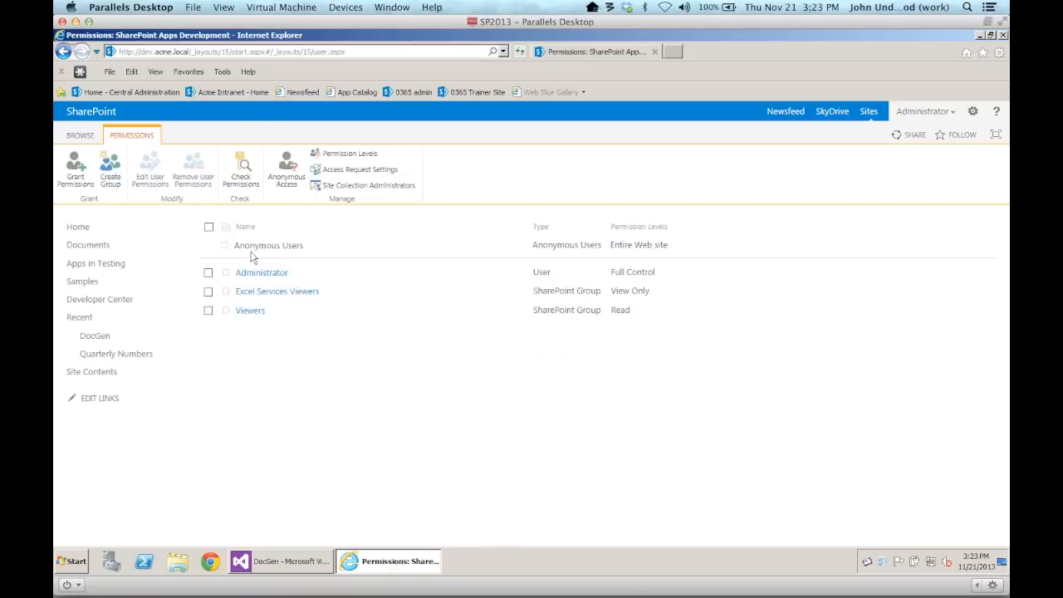
Examine the new group form's owner, membership and site permission options, including the Design level, and leave without creating the group
left_click(108, 189)
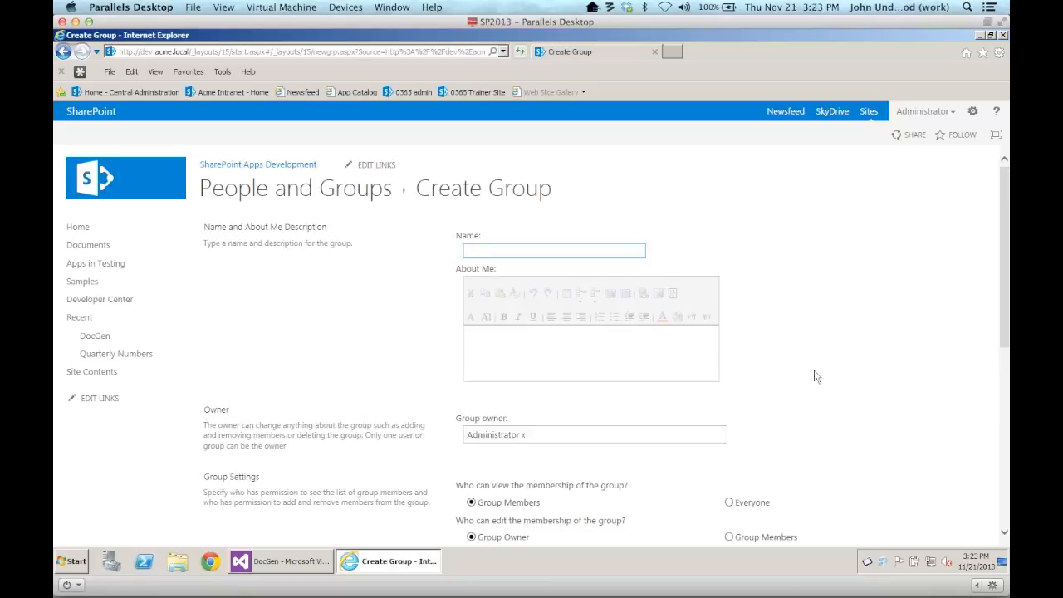
scroll(814, 377, "down", 4)
scroll(814, 377, "up", 3)
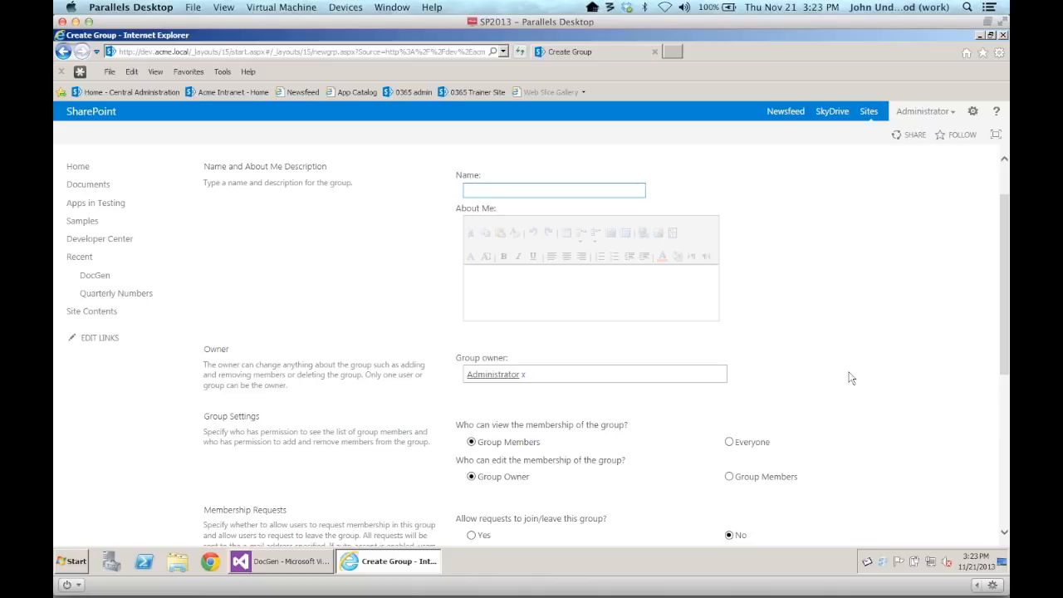
scroll(849, 378, "down", 5)
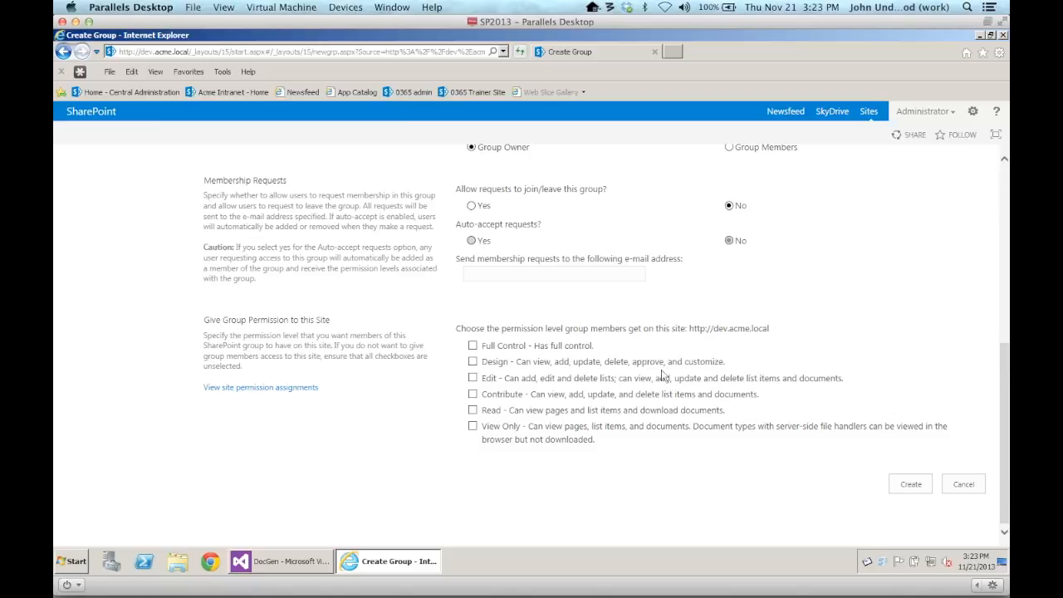
left_click(473, 362)
left_click(965, 490)
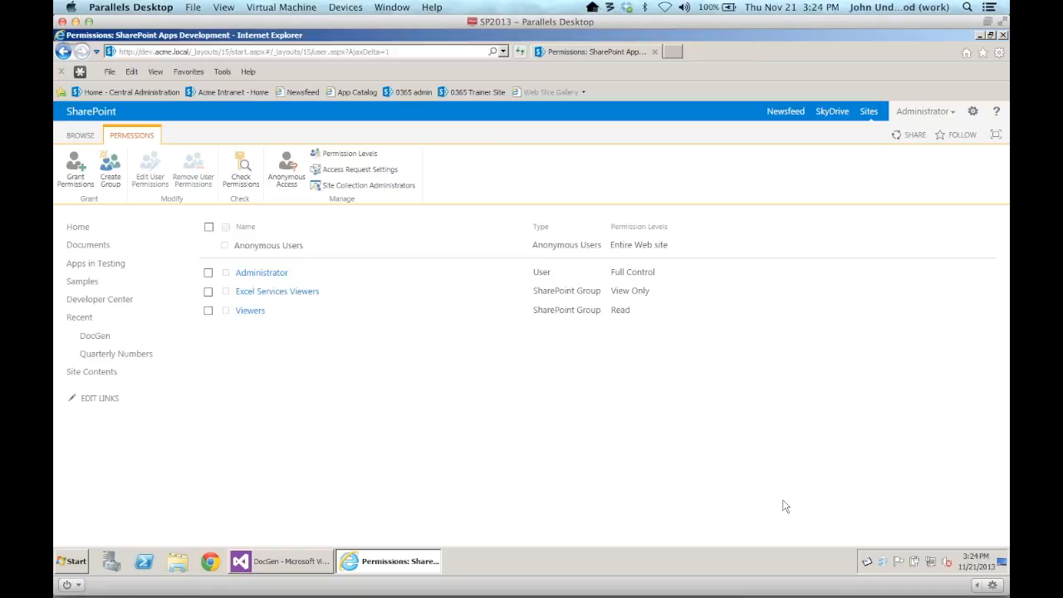
key("super+Tab")
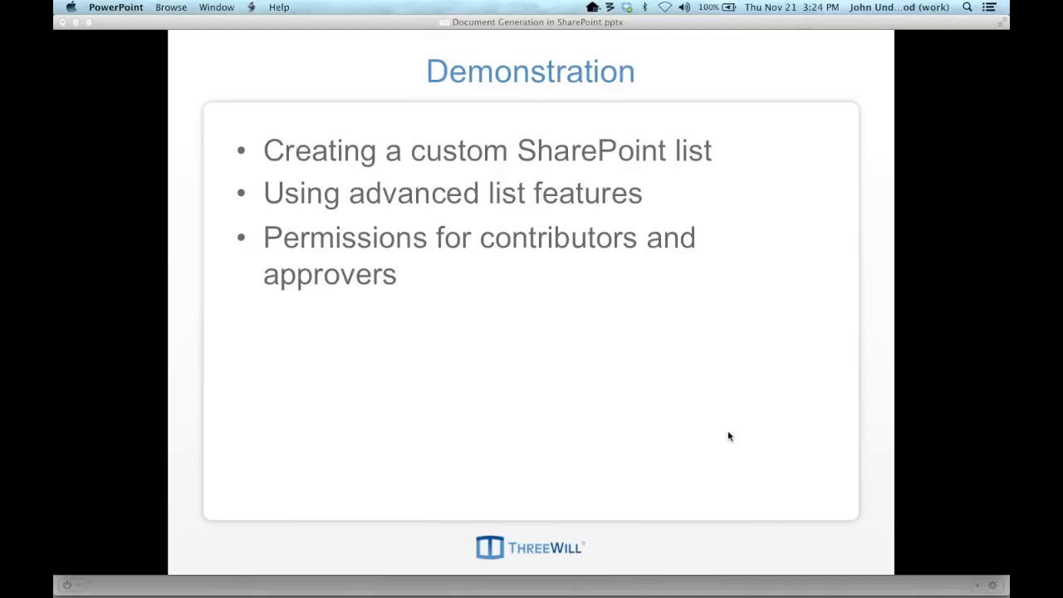
key("Right")
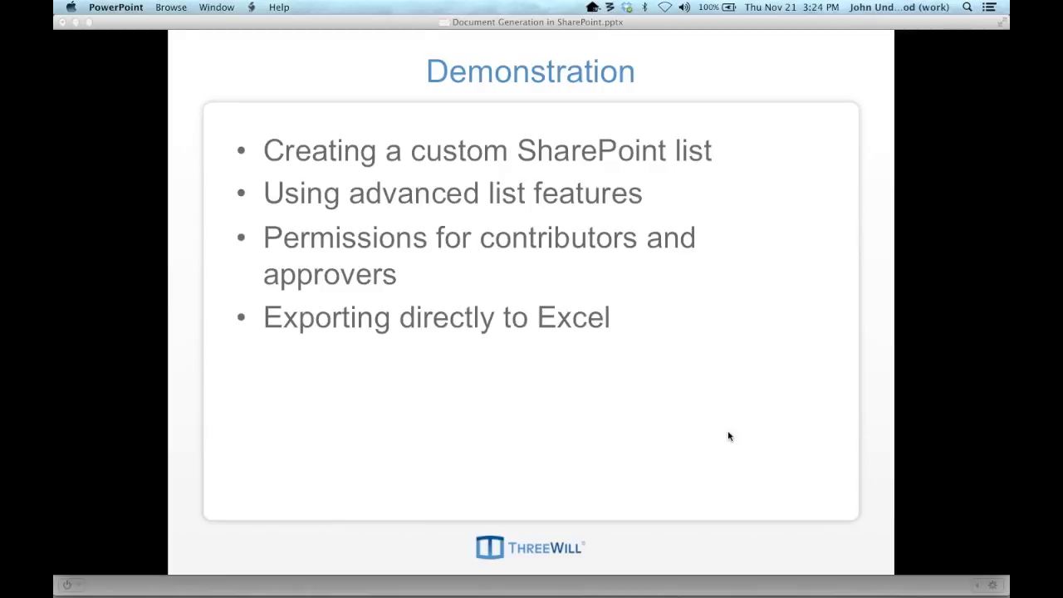
key("super+Tab")
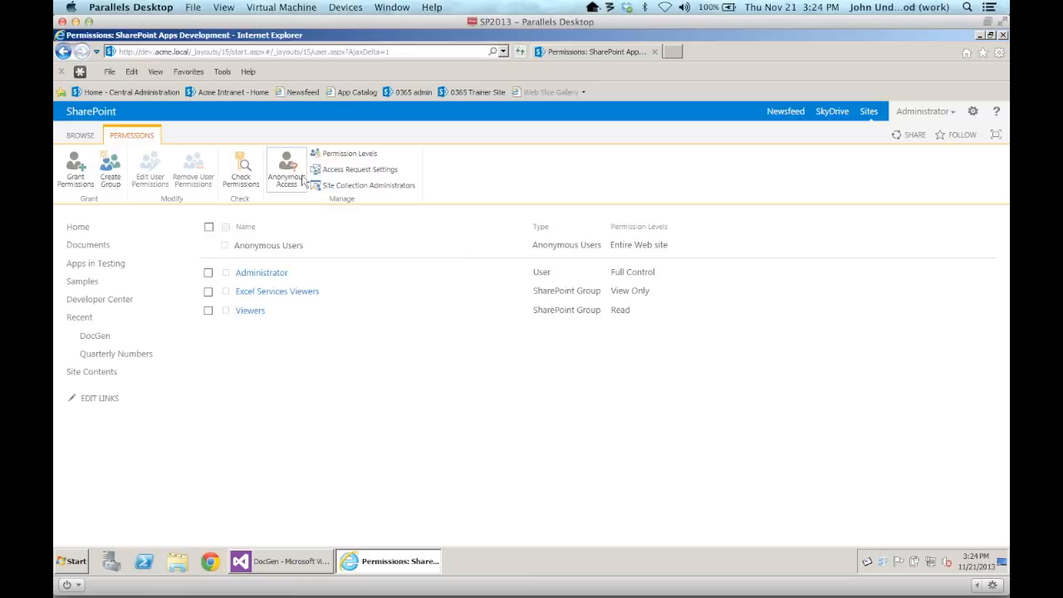
Go to the site home at dev.acme.local and open the Quarterly Numbers list
left_click(185, 51)
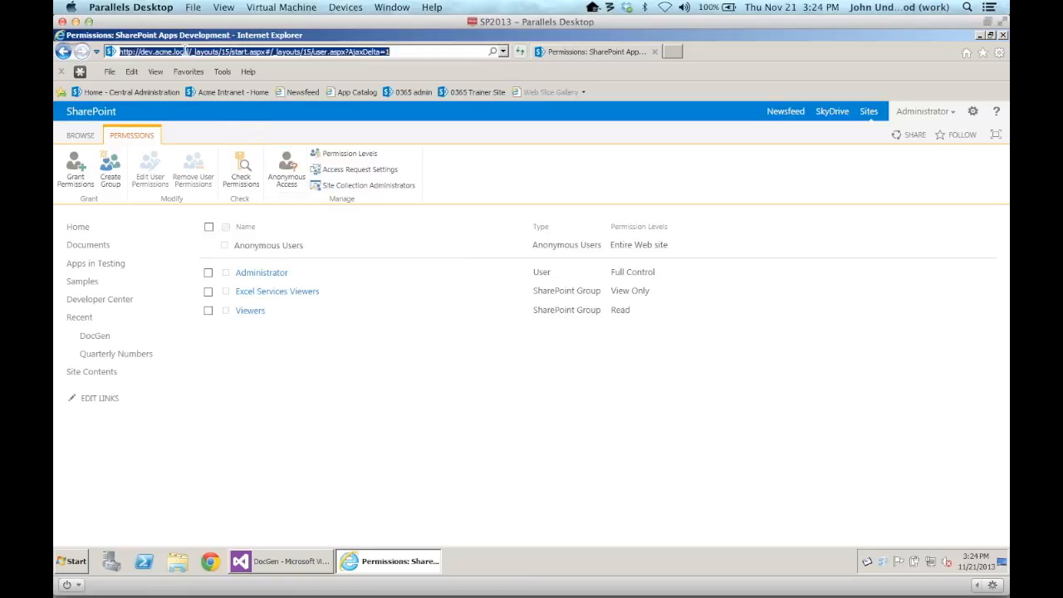
type("dev.acme.local/")
key("Return")
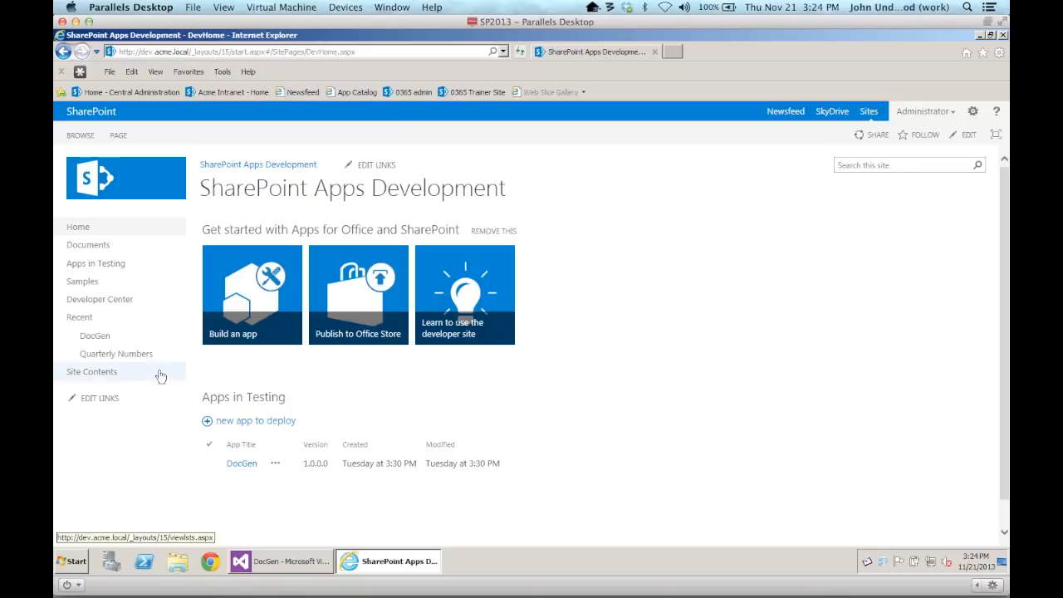
left_click(130, 358)
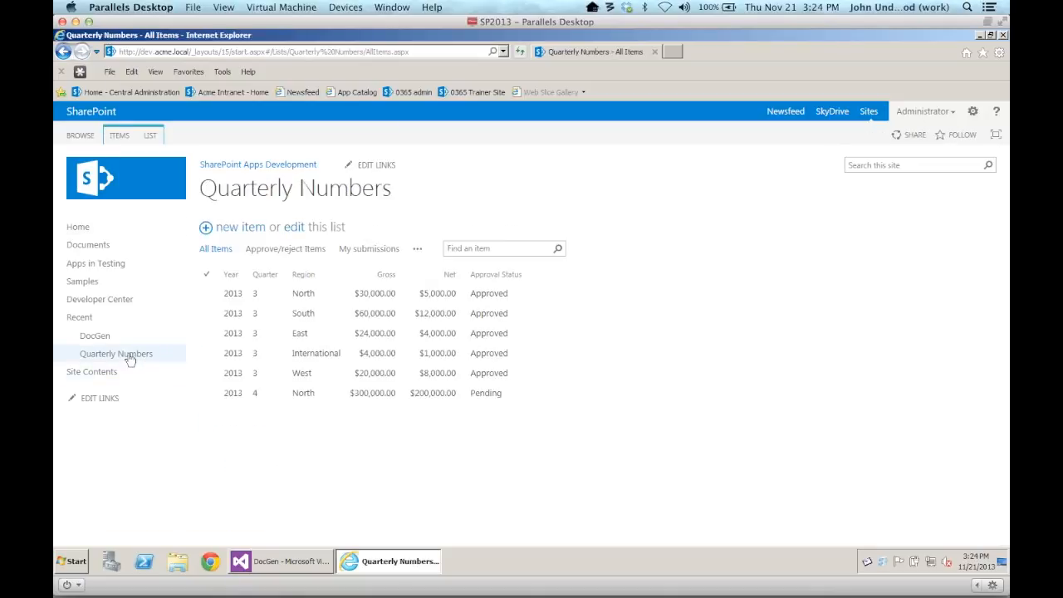
Export the Quarterly Numbers list to Excel, and close the exported workbook without saving it
left_click(148, 136)
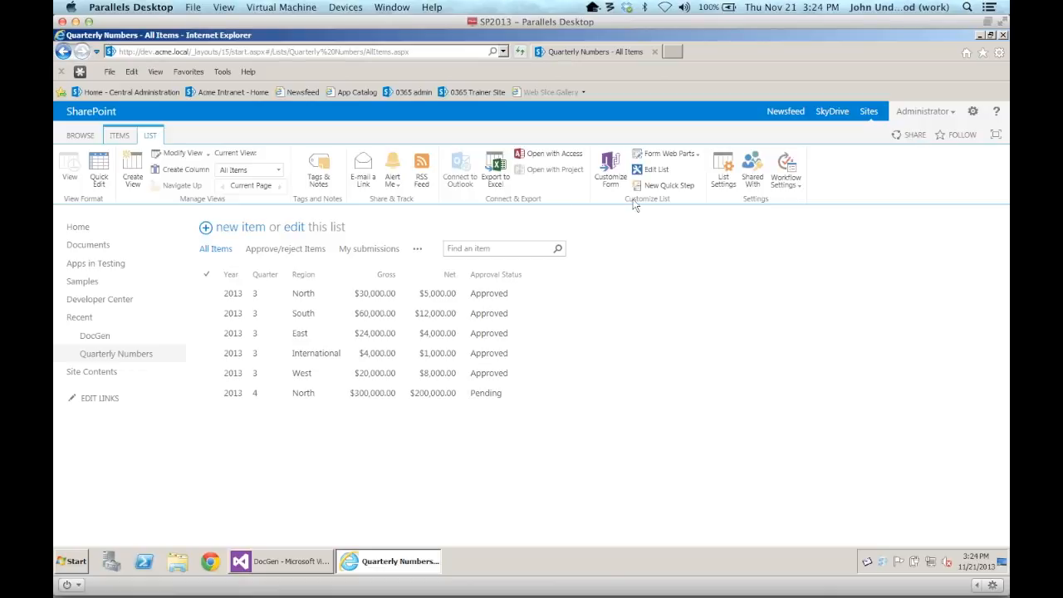
left_click(496, 170)
left_click(705, 533)
left_click(572, 341)
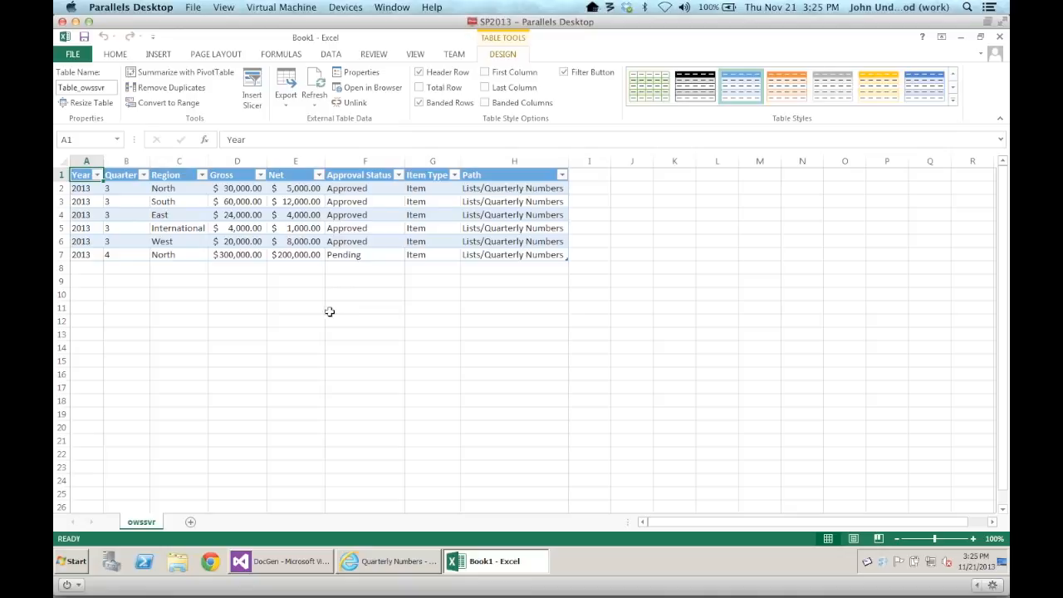
double_click(64, 38)
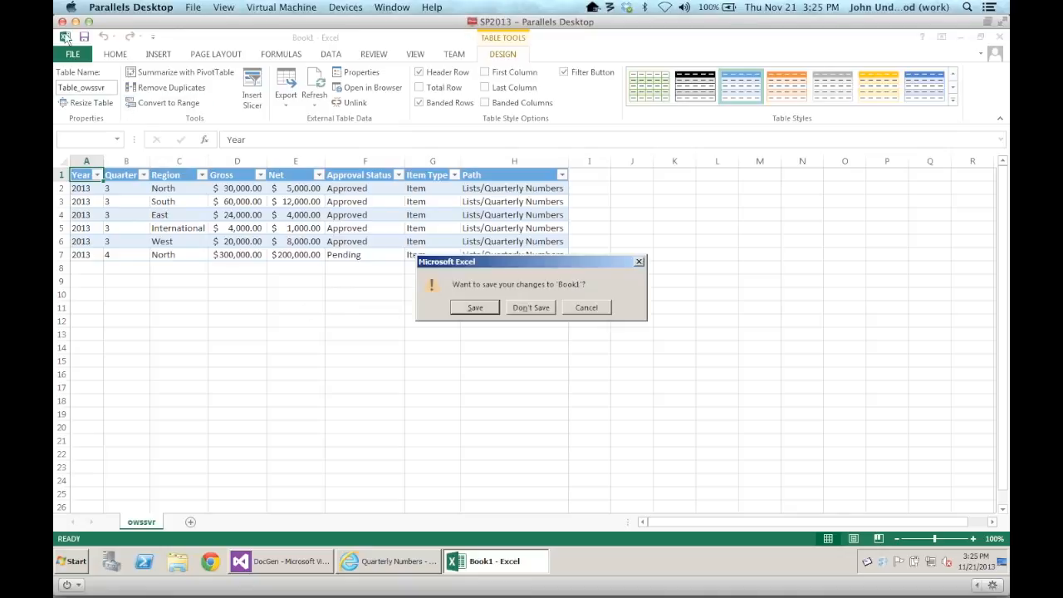
left_click(531, 305)
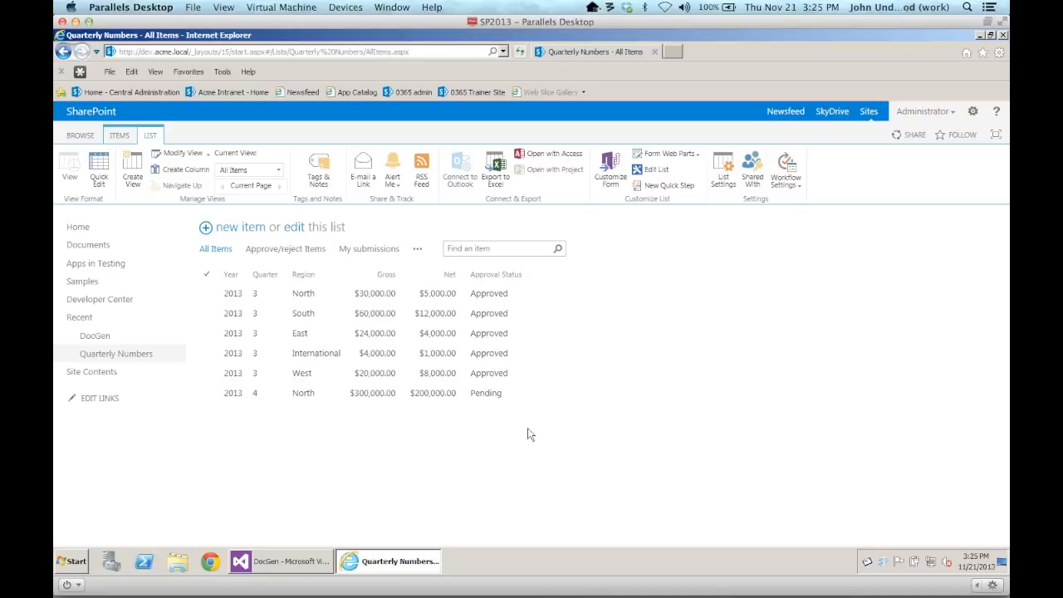
key("super+Tab")
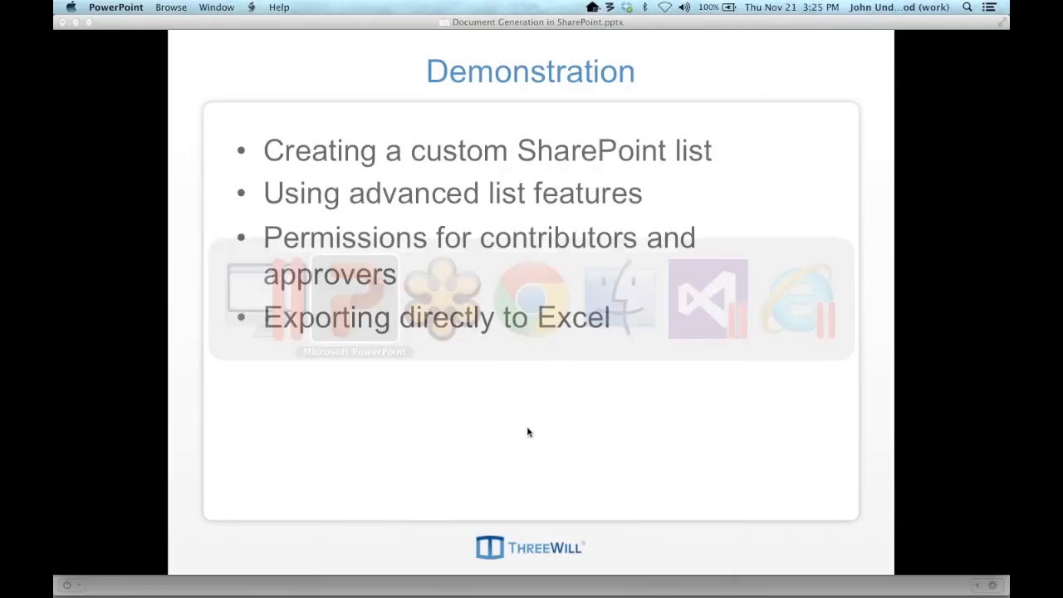
left_click(651, 429)
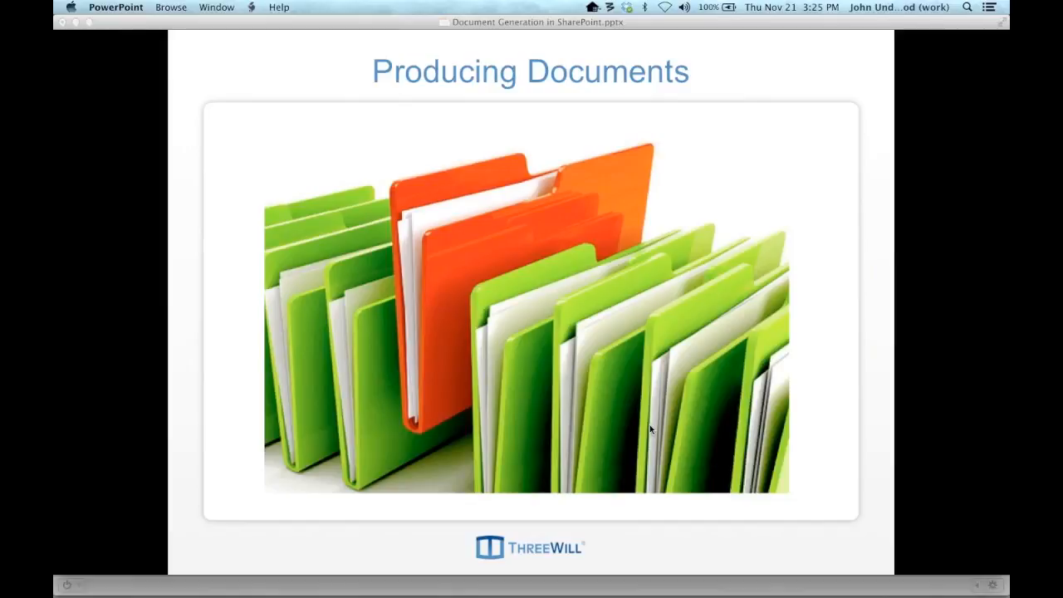
left_click(650, 430)
left_click(651, 430)
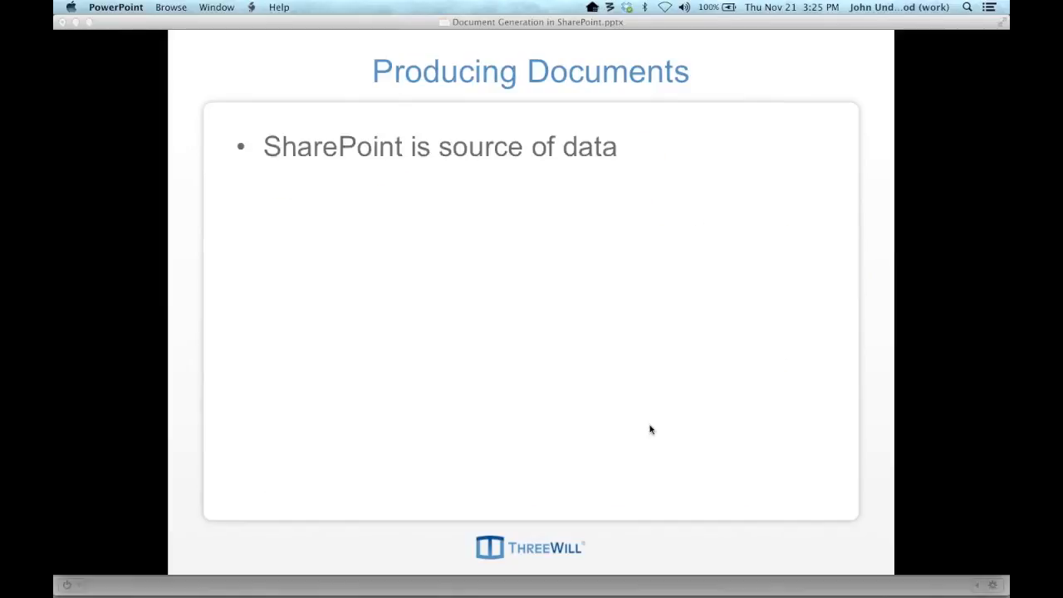